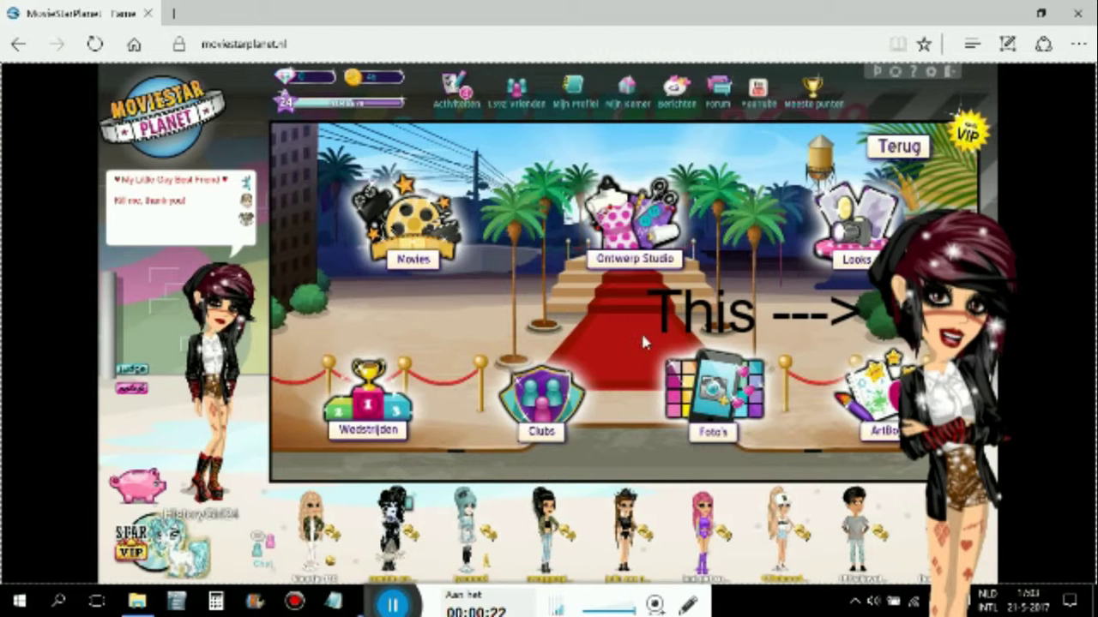
# Enter Movie Town from the city map and open the ArtBook gallery
pyautogui.click(711, 261)
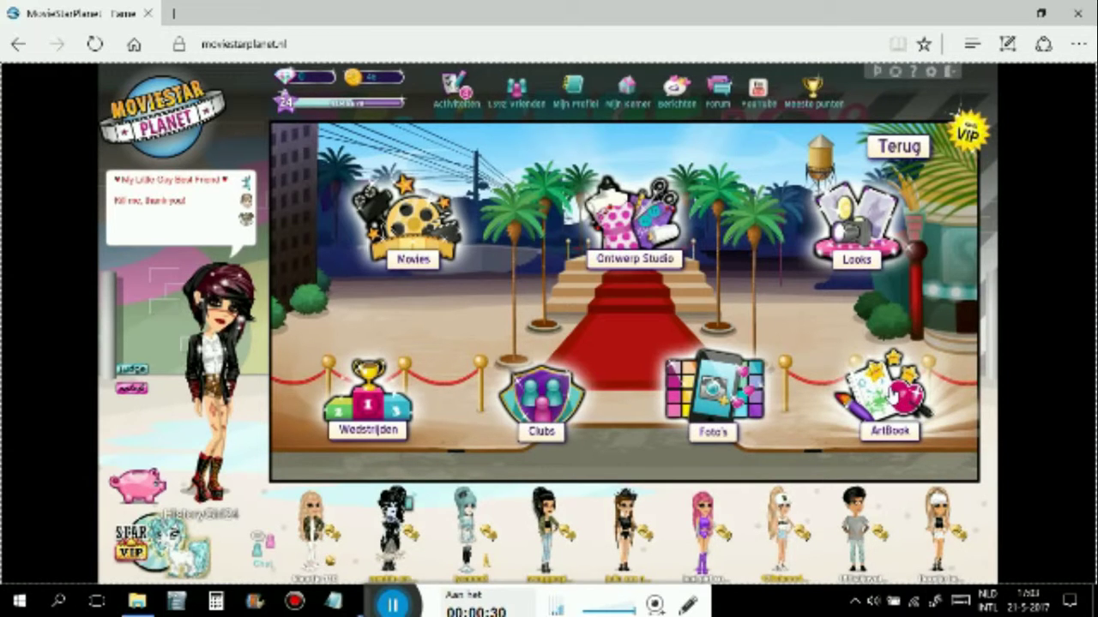
pyautogui.click(890, 403)
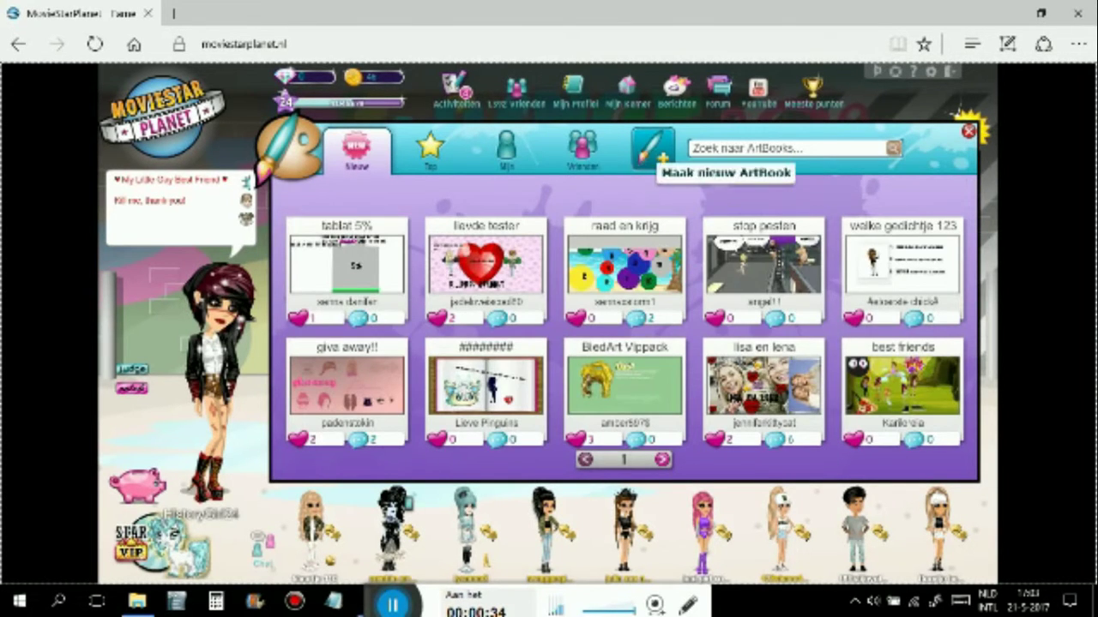
# Start a new ArtBook, place and pose your own avatar, then enlarge and centre it
pyautogui.click(652, 147)
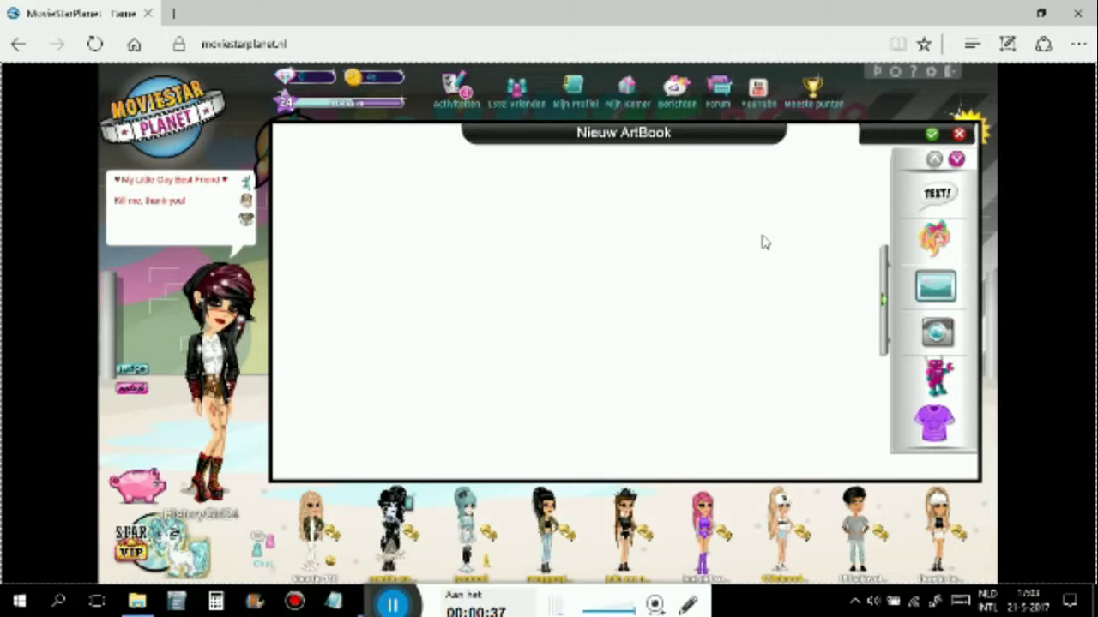
pyautogui.click(934, 251)
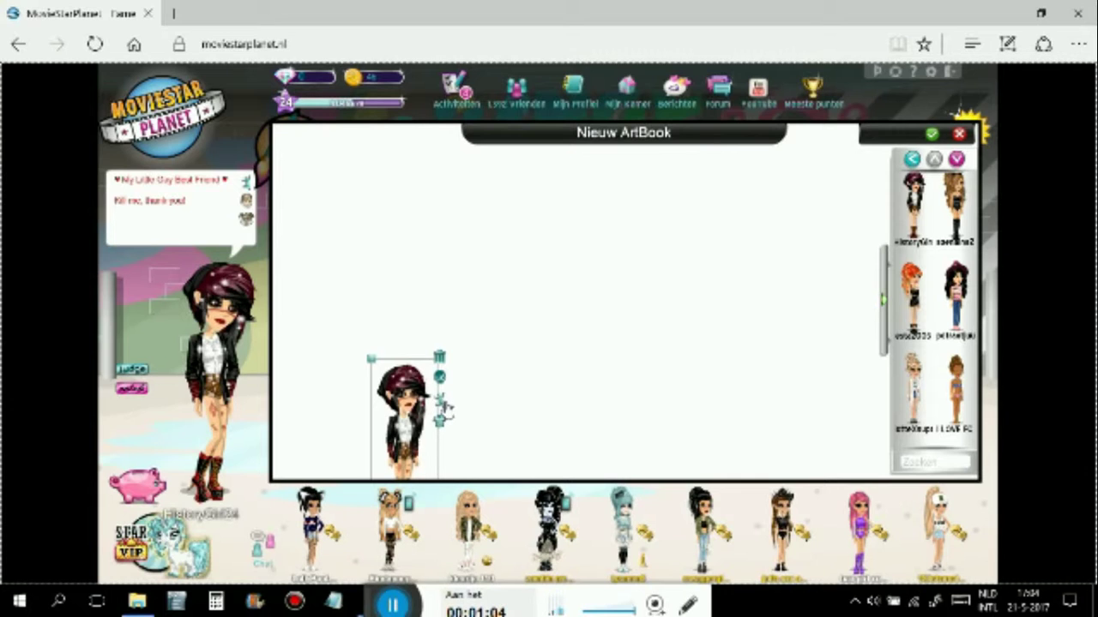
pyautogui.click(441, 401)
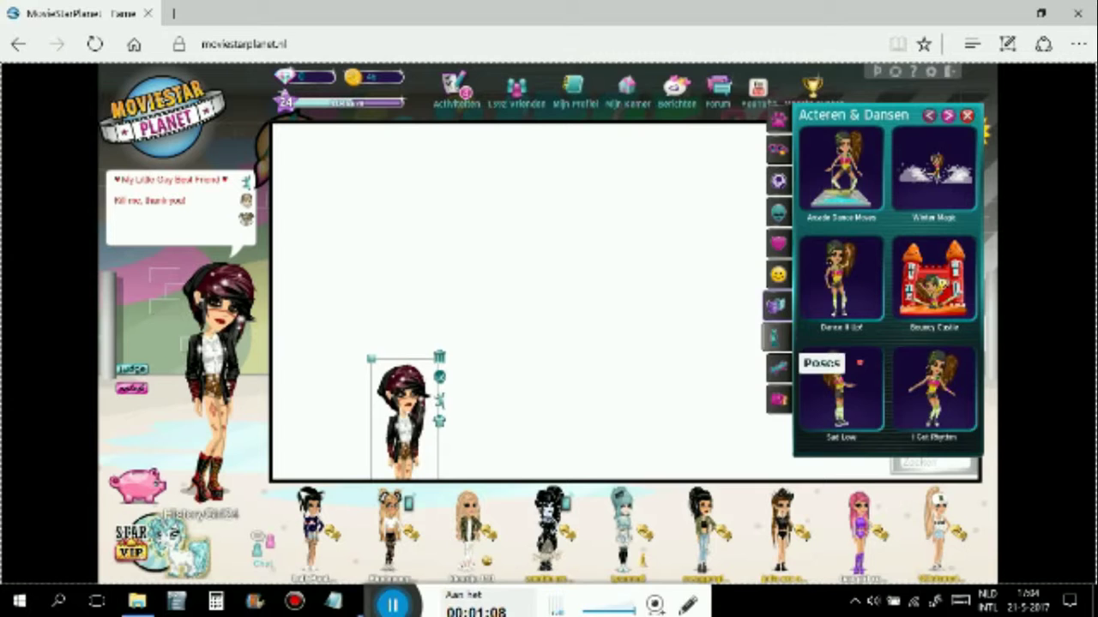
pyautogui.click(777, 339)
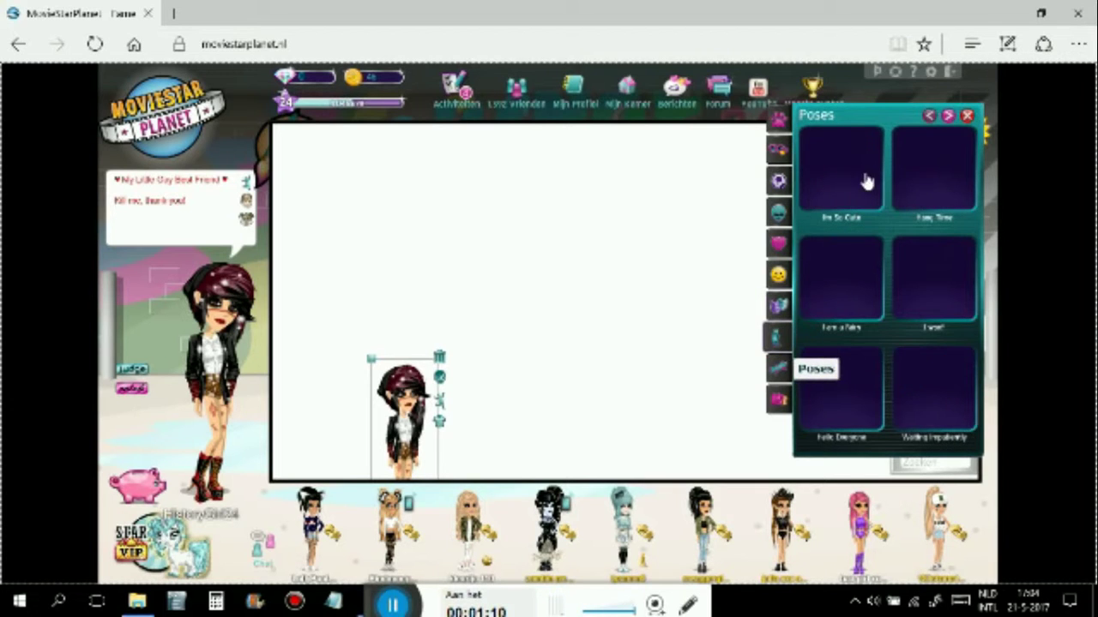
pyautogui.click(372, 364)
pyautogui.moveTo(371, 360); pyautogui.dragTo(322, 263)
pyautogui.moveTo(396, 325); pyautogui.dragTo(525, 296)
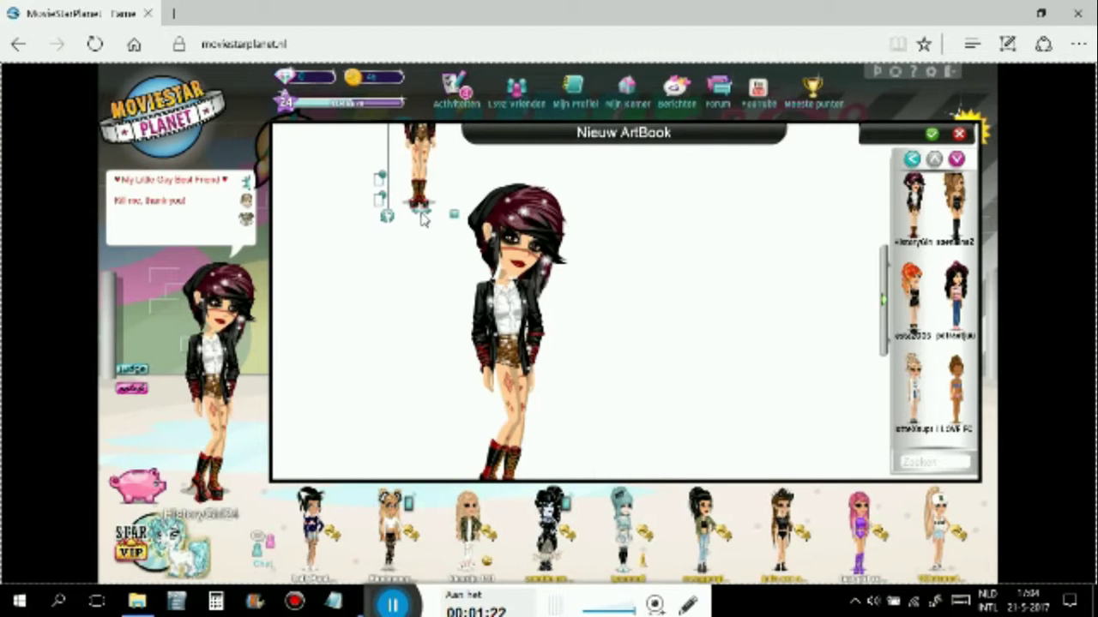
# Add a smaller second avatar beside it and give it a hand-to-face pose
pyautogui.moveTo(420, 214); pyautogui.dragTo(639, 383)
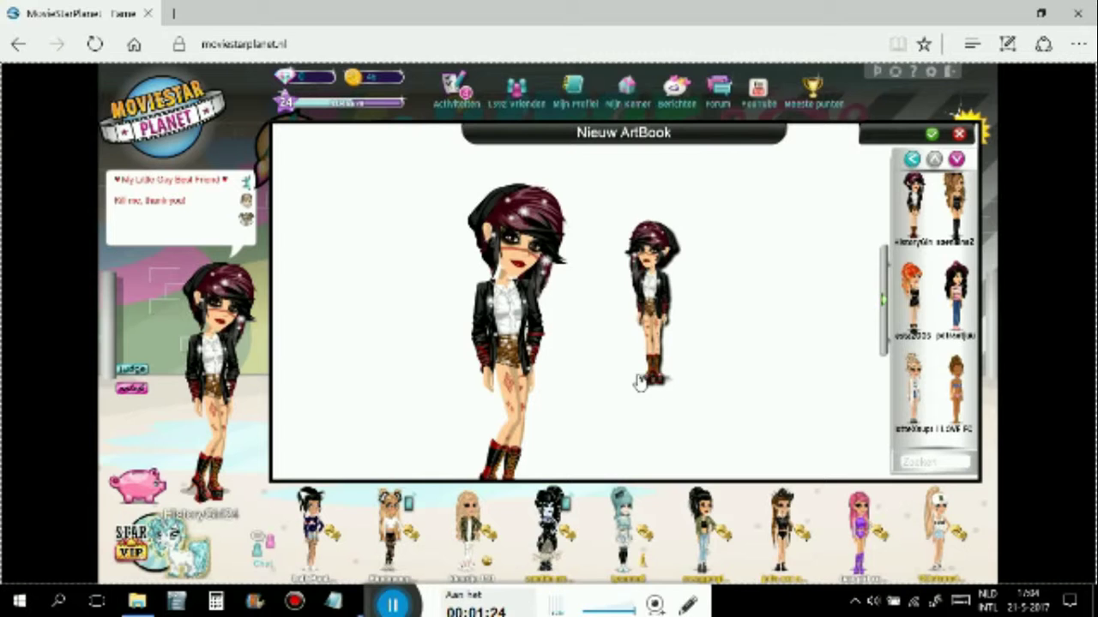
pyautogui.click(652, 317)
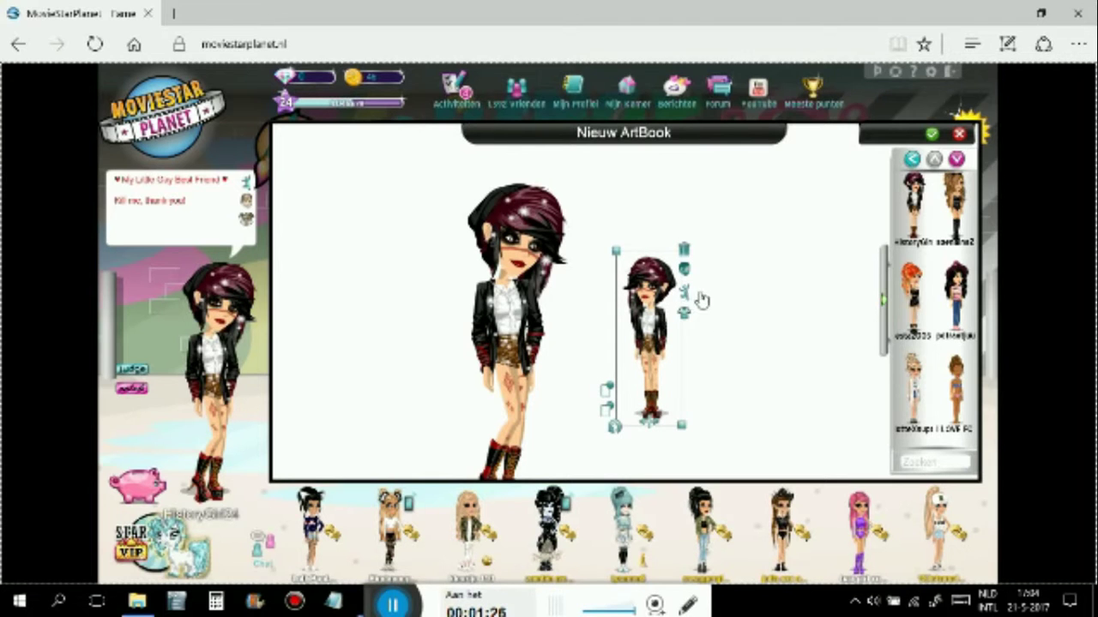
pyautogui.click(700, 296)
pyautogui.click(789, 339)
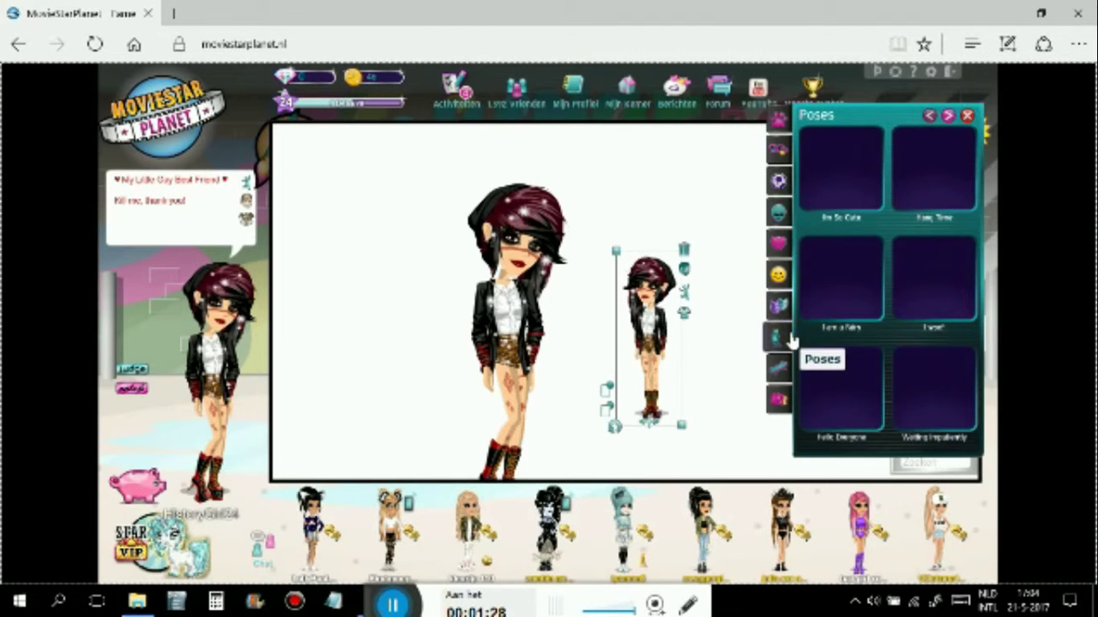
pyautogui.click(842, 169)
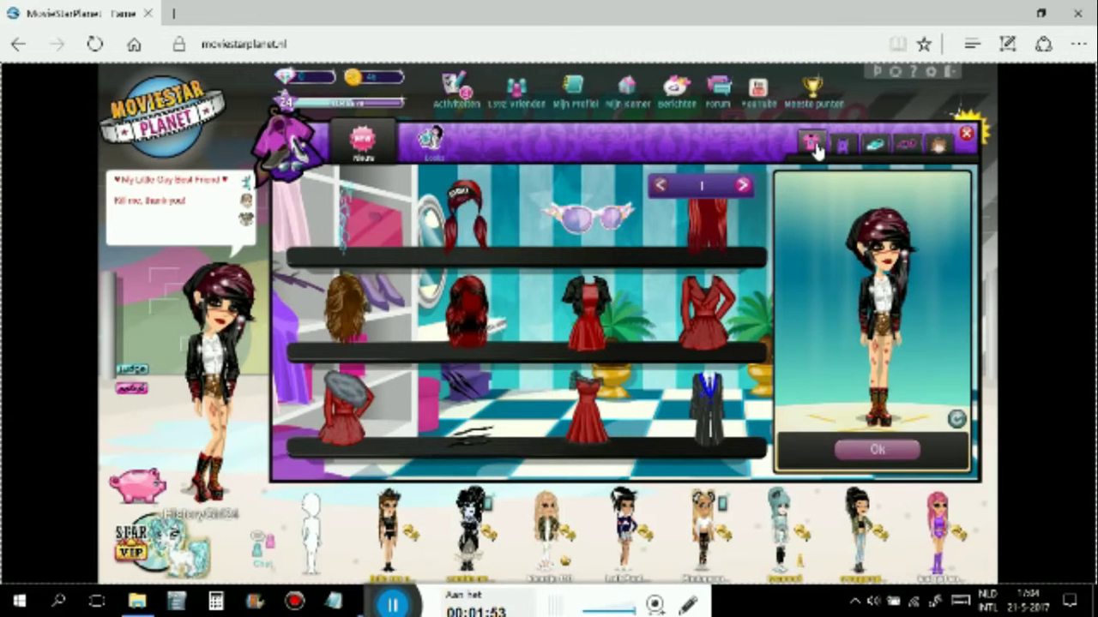
# Dress the small avatar in the green elf sweater from tops page 2 and dark jeans, then confirm
pyautogui.click(813, 144)
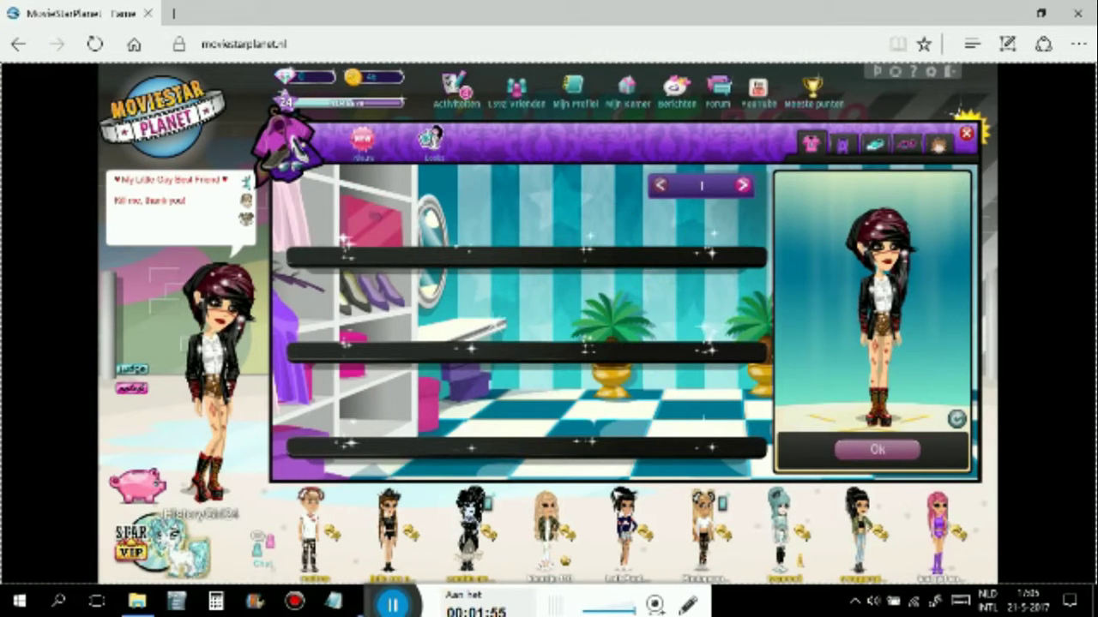
pyautogui.click(744, 187)
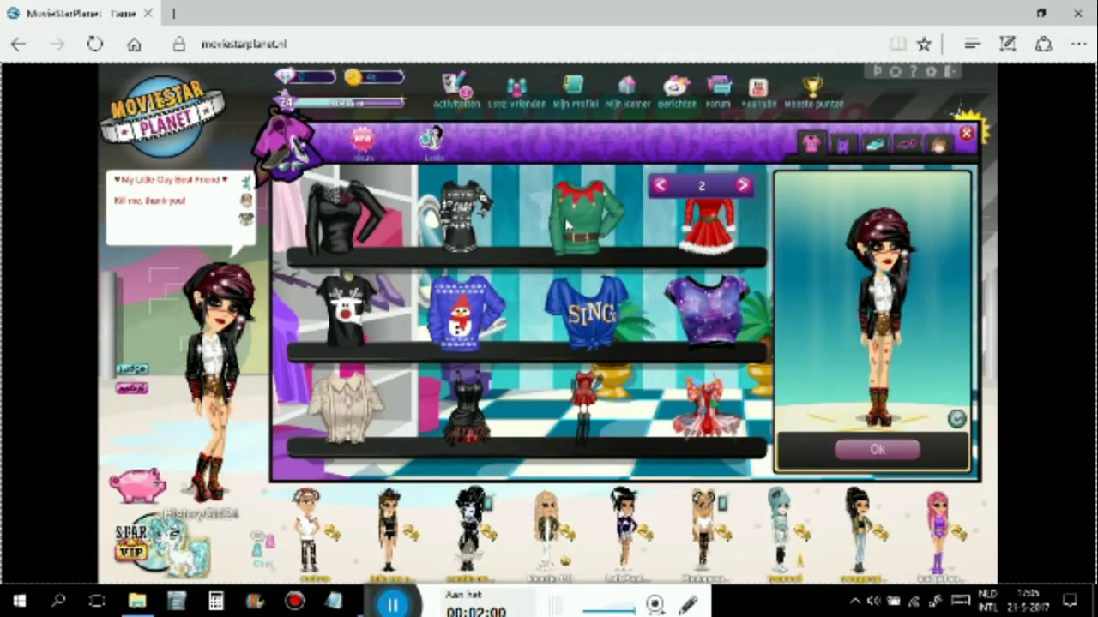
pyautogui.click(587, 225)
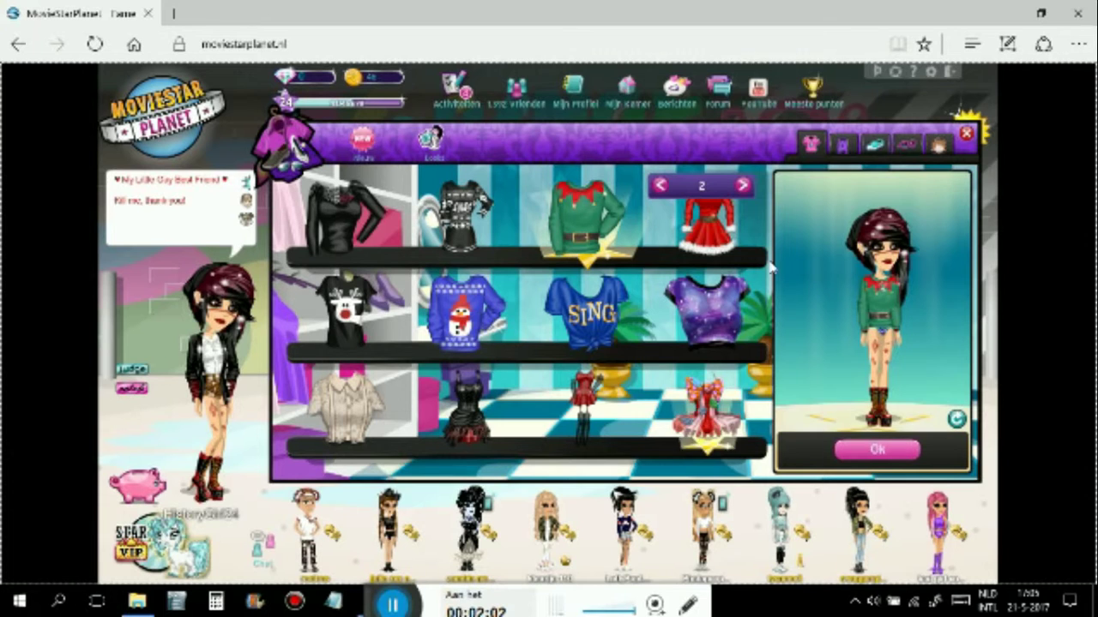
pyautogui.click(843, 143)
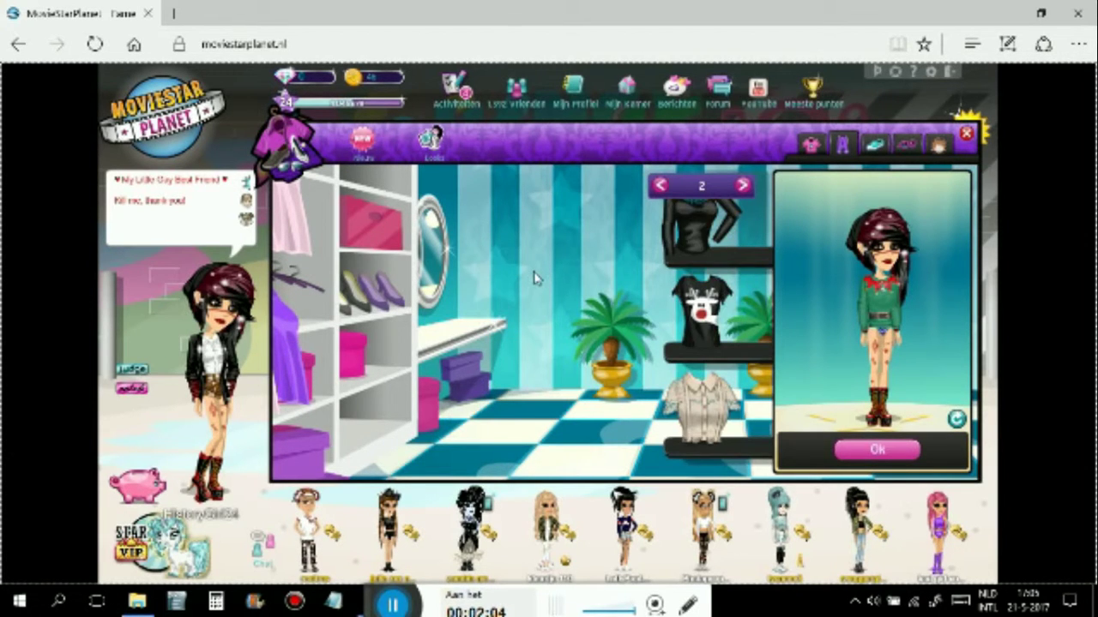
pyautogui.click(463, 261)
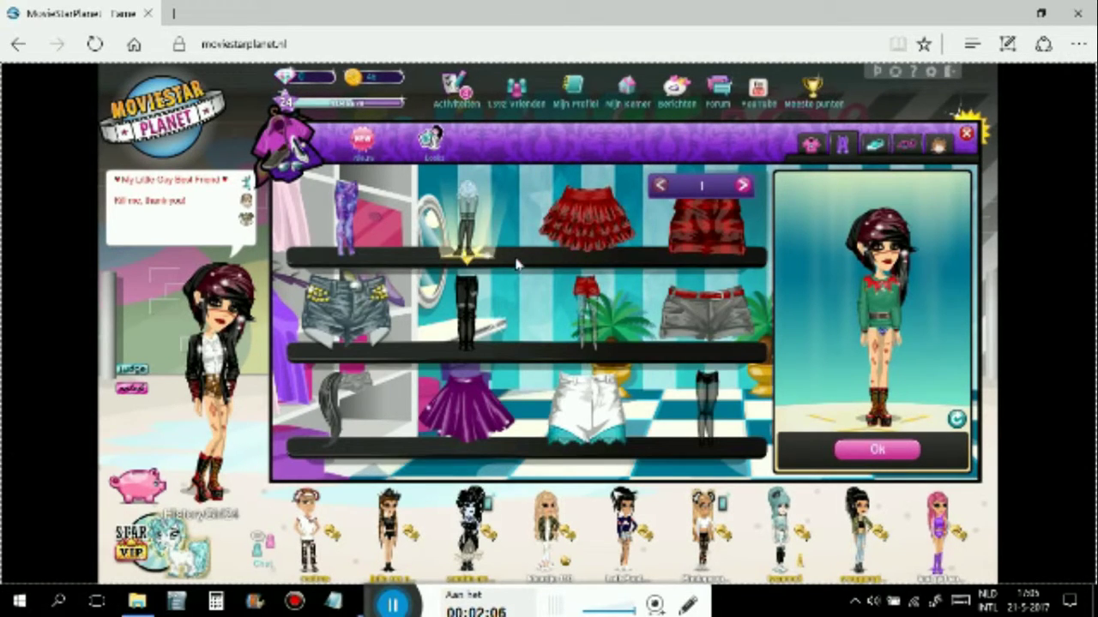
pyautogui.click(869, 454)
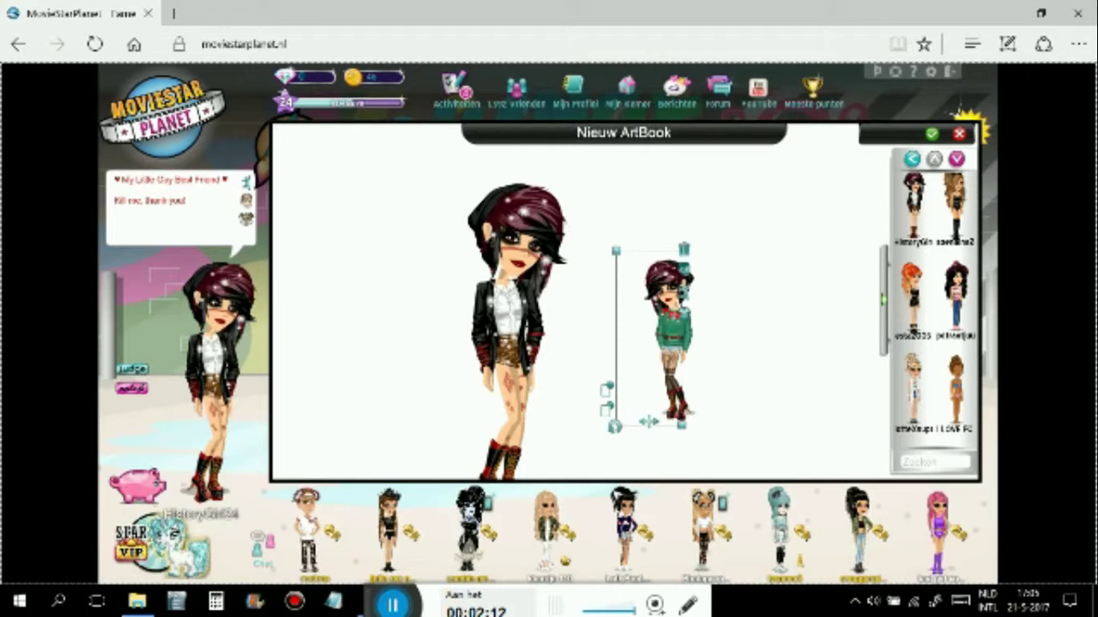
# Enlarge the green-sweater and black-jacket avatars to match and line them up lower on the page
pyautogui.moveTo(614, 250); pyautogui.dragTo(537, 139)
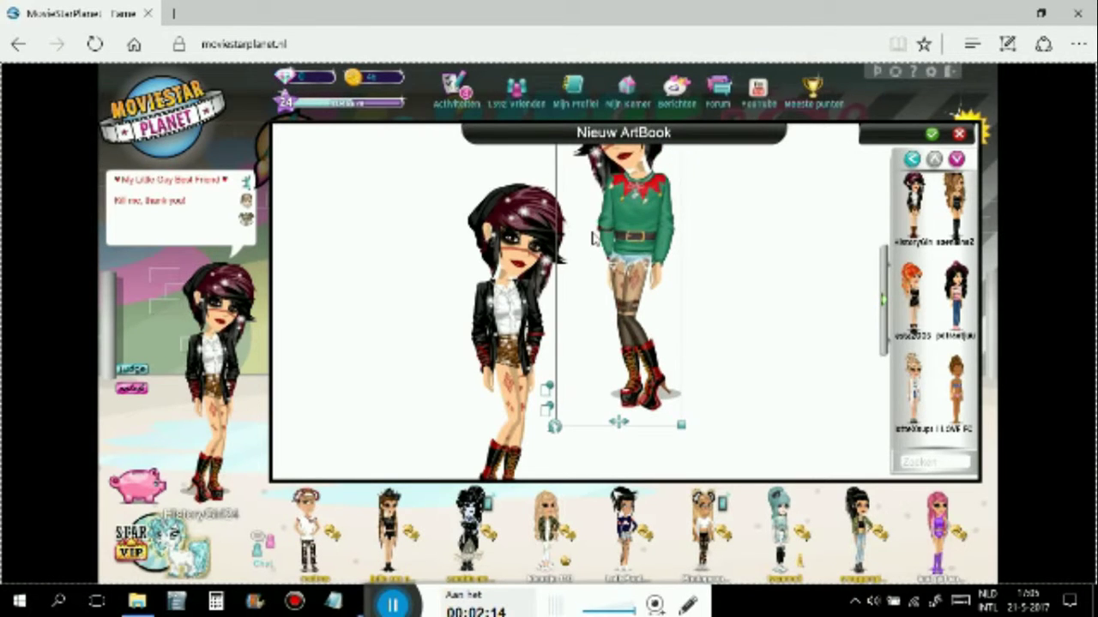
pyautogui.moveTo(634, 271); pyautogui.dragTo(632, 351)
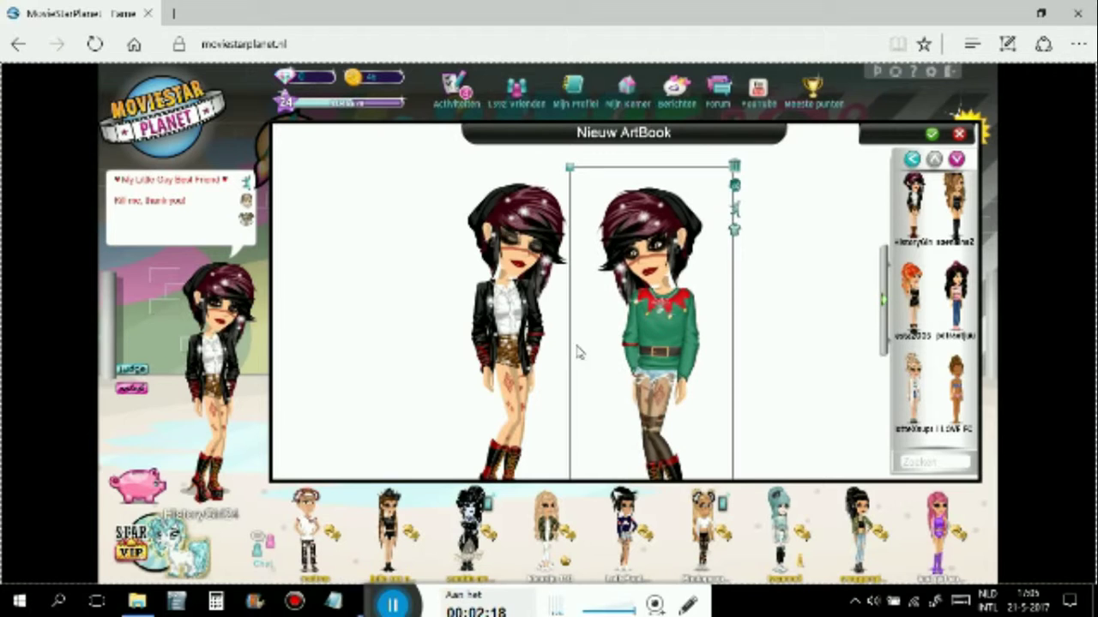
pyautogui.click(523, 248)
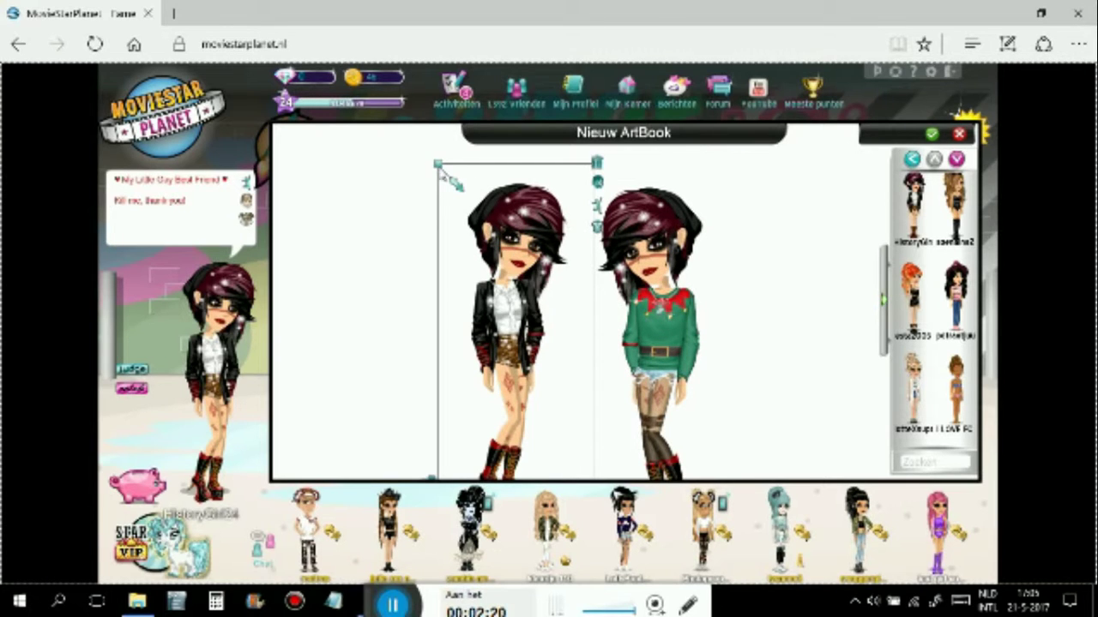
pyautogui.moveTo(449, 177); pyautogui.dragTo(425, 150)
pyautogui.moveTo(499, 272); pyautogui.dragTo(504, 322)
pyautogui.click(553, 274)
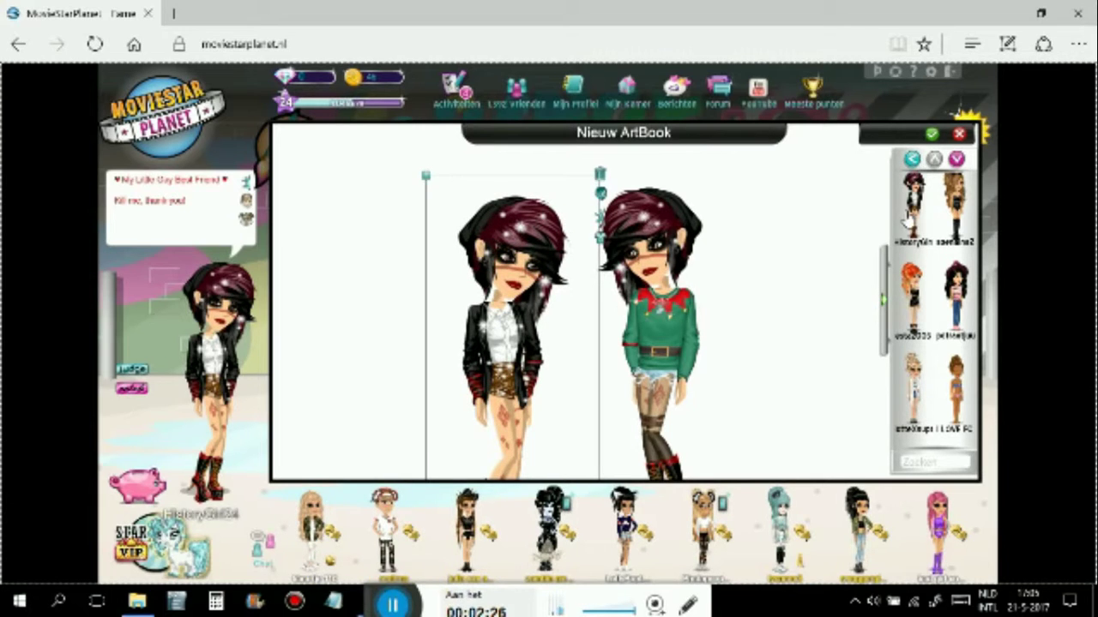
# Add a dark green square from the coloured shapes and stretch it over the entire page behind the avatars
pyautogui.click(914, 160)
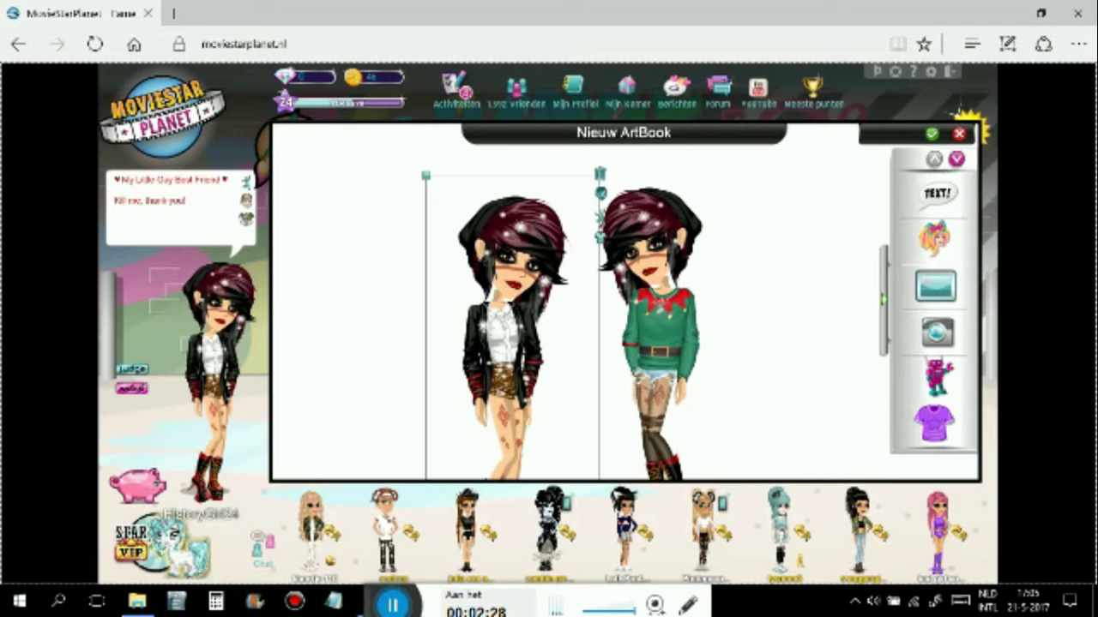
pyautogui.click(955, 161)
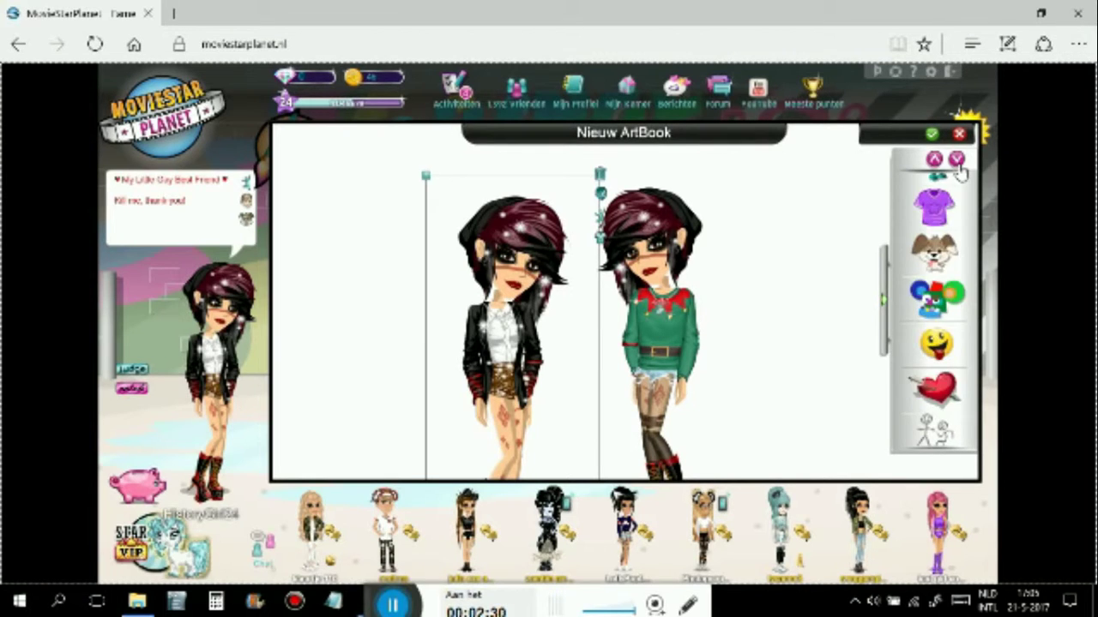
pyautogui.click(946, 247)
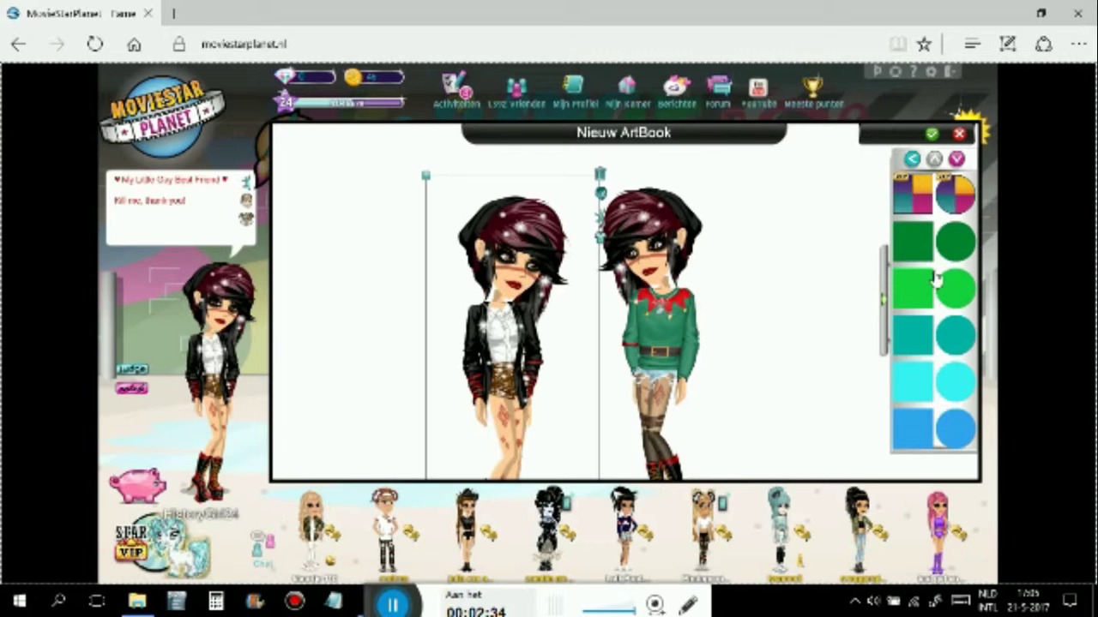
pyautogui.click(911, 257)
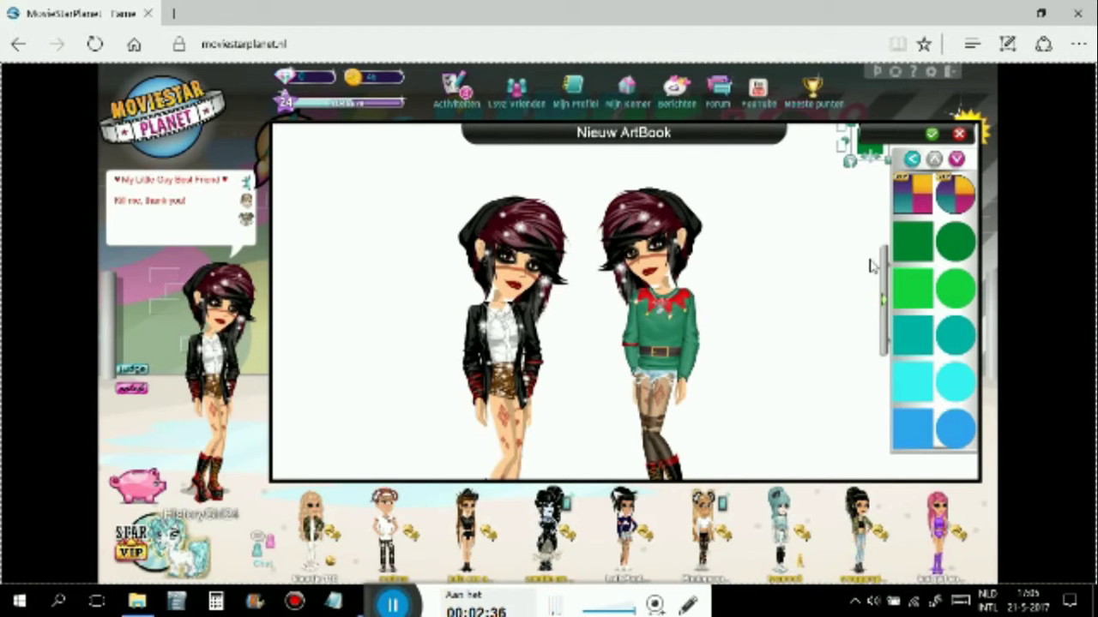
pyautogui.click(447, 195)
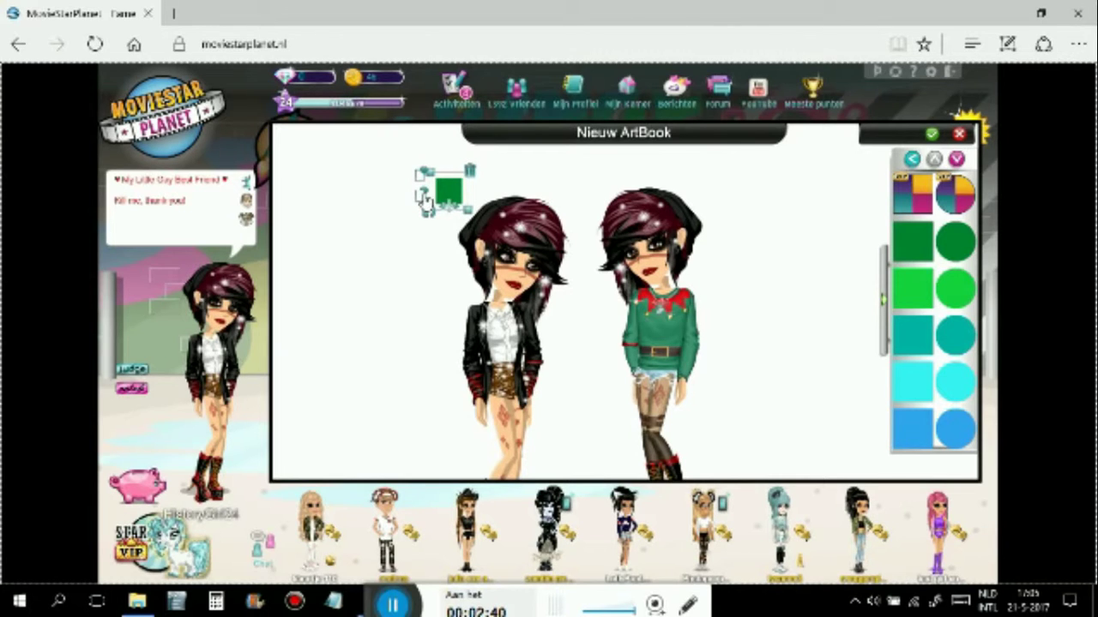
pyautogui.moveTo(426, 198); pyautogui.dragTo(882, 557)
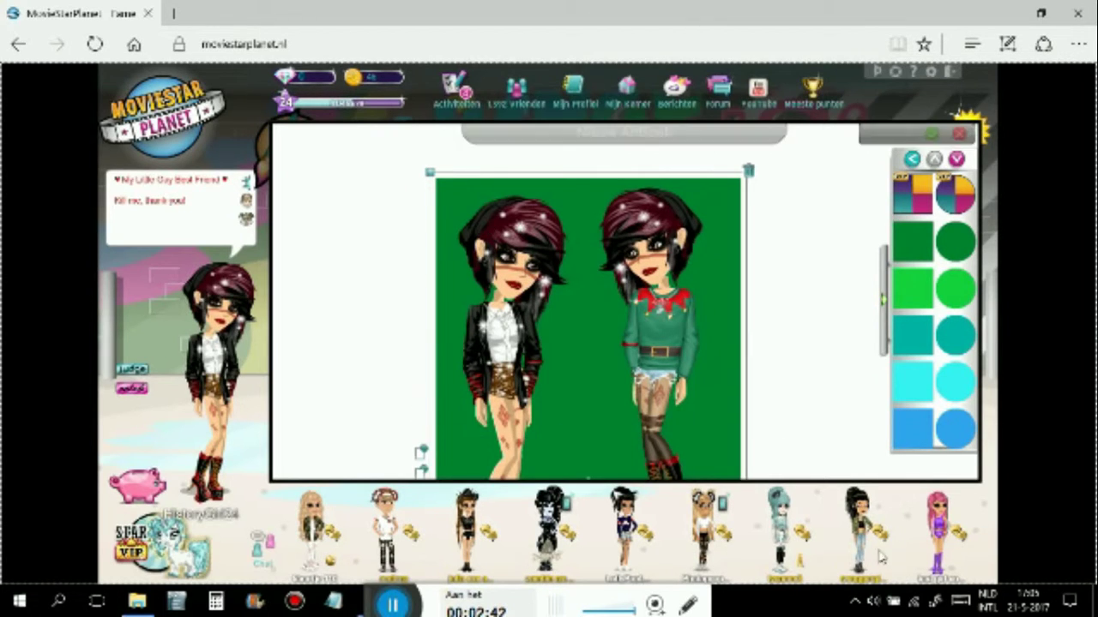
pyautogui.moveTo(755, 395); pyautogui.dragTo(554, 181)
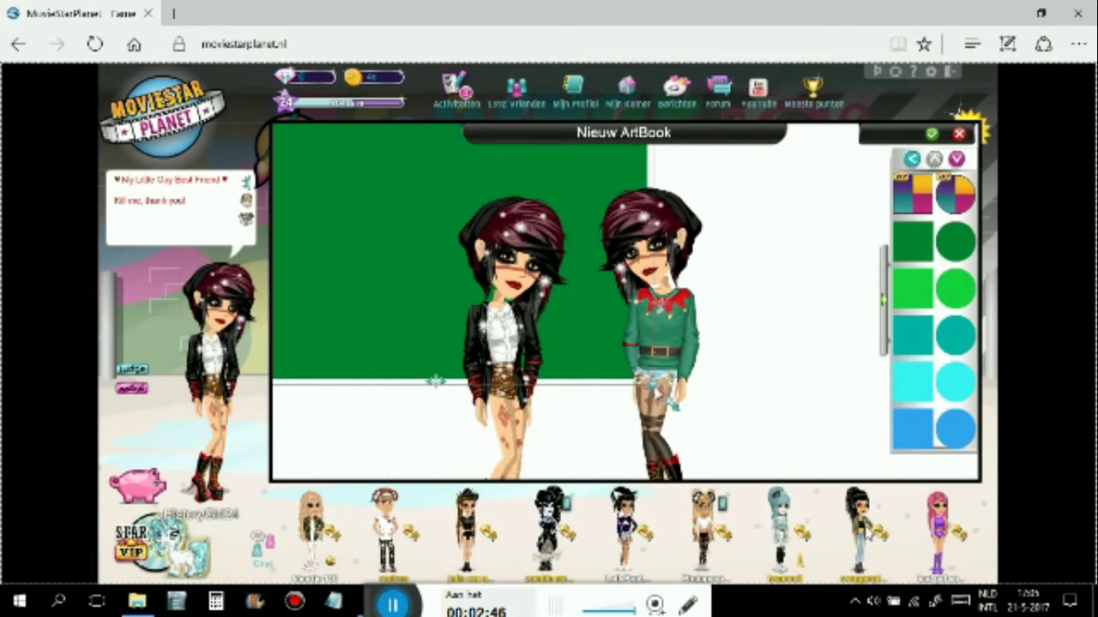
pyautogui.moveTo(436, 380); pyautogui.dragTo(652, 480)
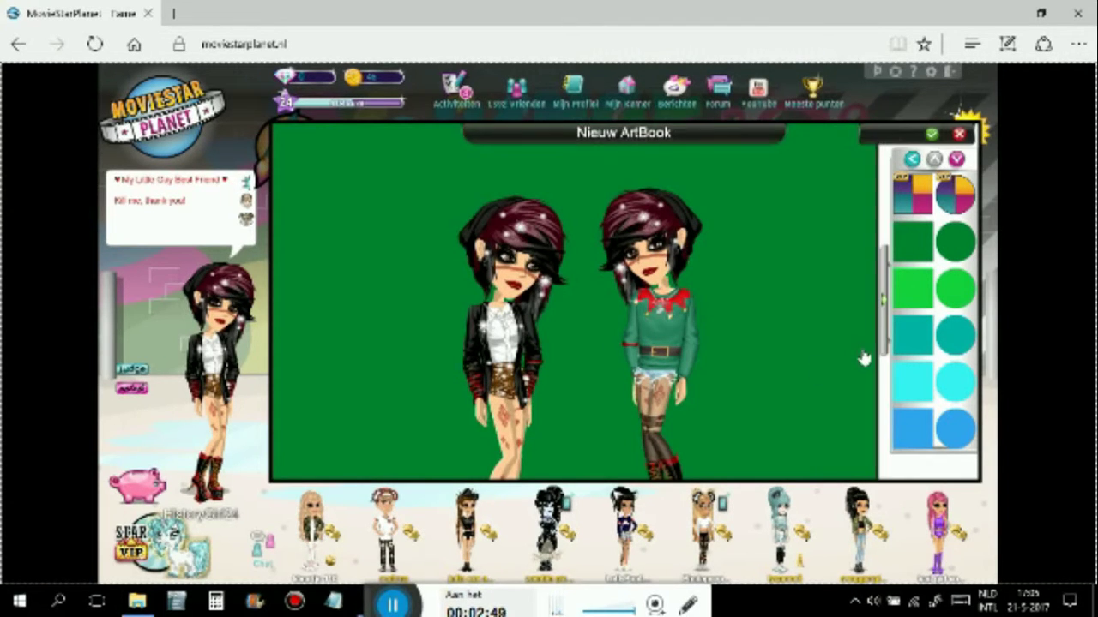
pyautogui.moveTo(864, 359)
pyautogui.mouseDown()
pyautogui.moveTo(885, 363)
pyautogui.moveTo(865, 368)
pyautogui.mouseUp()
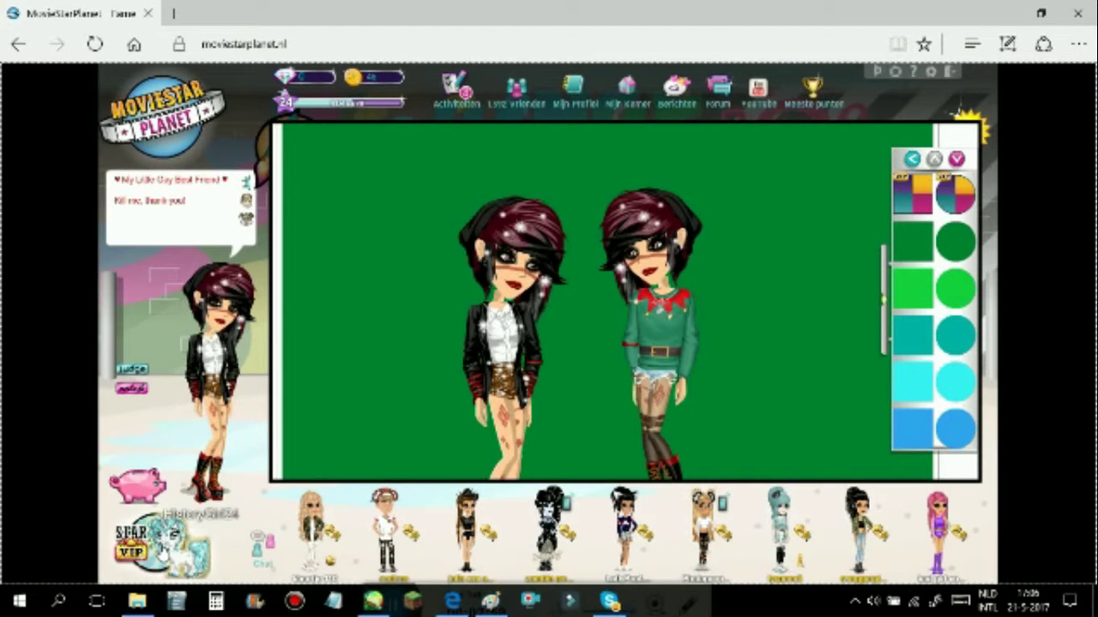
# Launch Snipping Tool by searching 'knip' and snip the green canvas with both avatars
pyautogui.press('super+s')
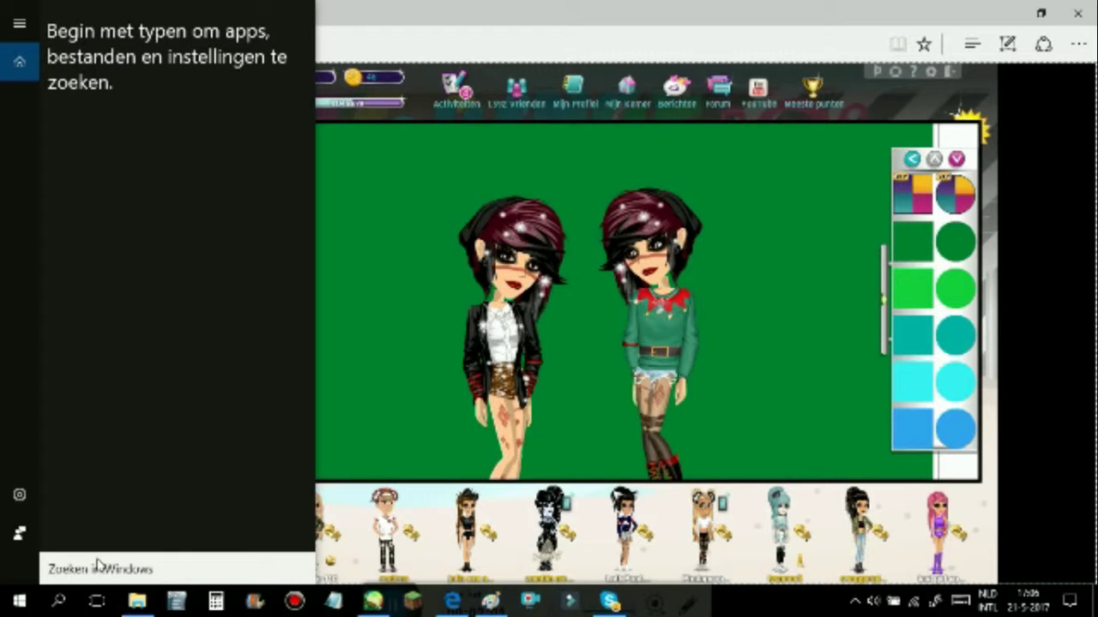
pyautogui.write('knip')
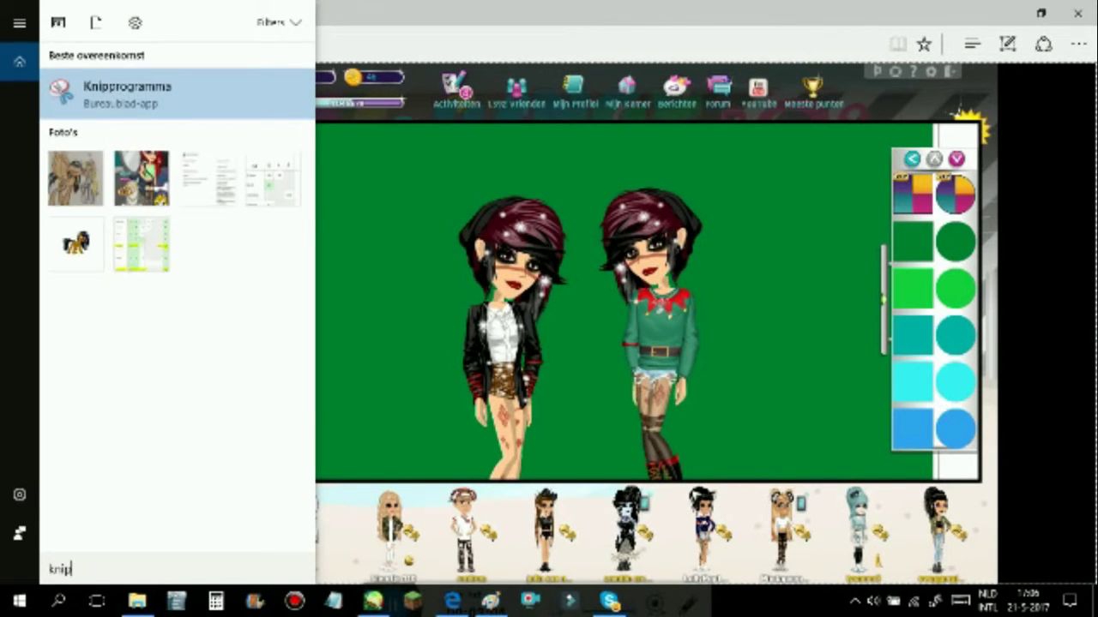
pyautogui.press('Return')
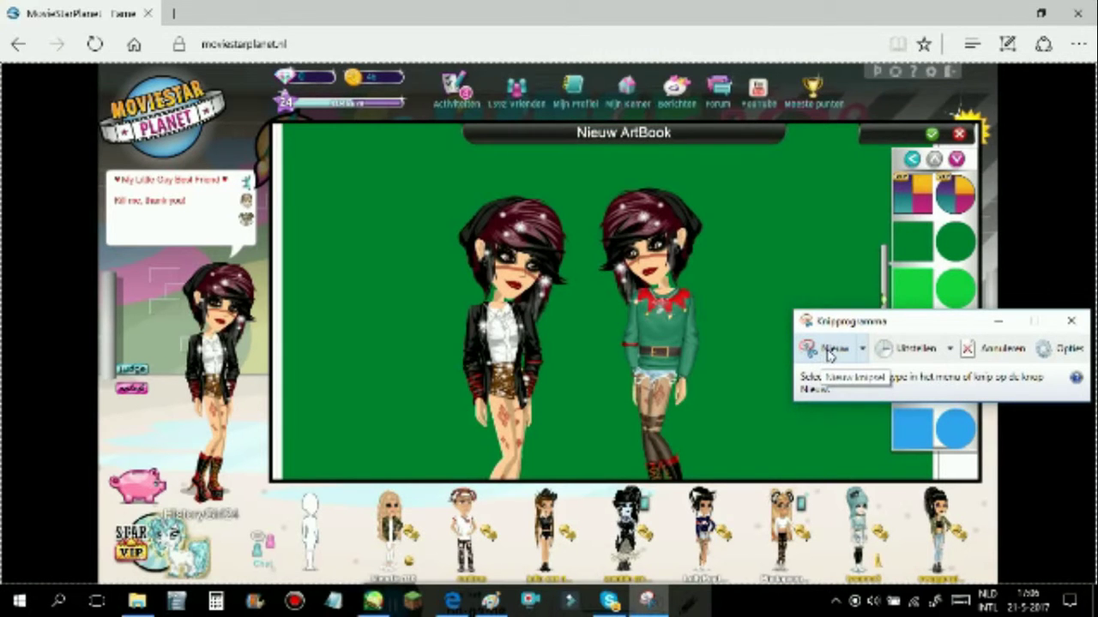
pyautogui.click(828, 350)
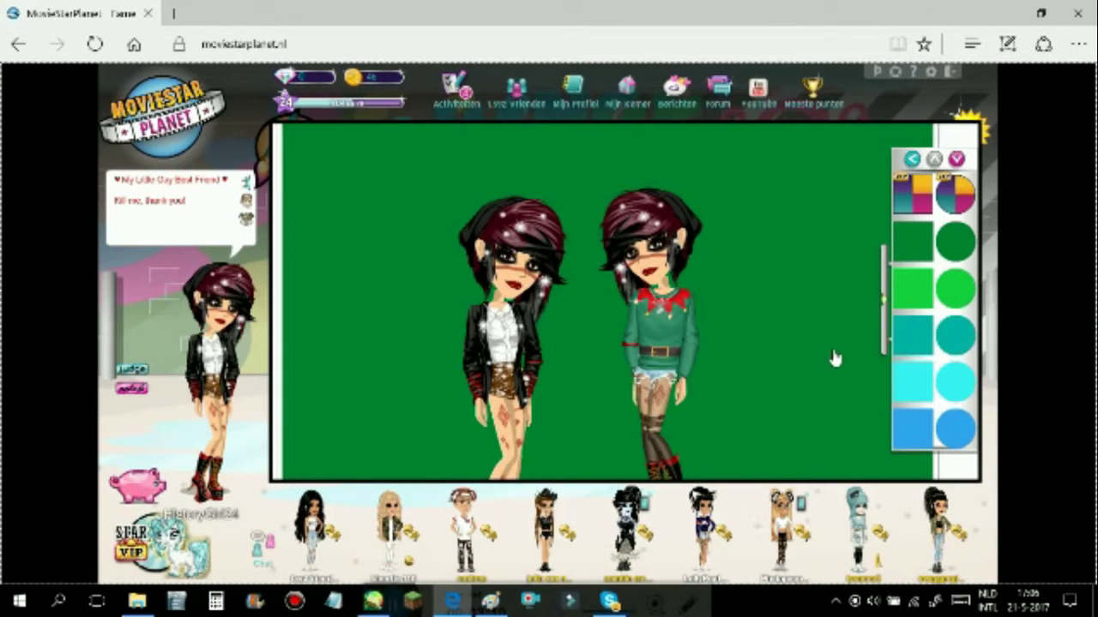
pyautogui.moveTo(369, 152); pyautogui.dragTo(780, 472)
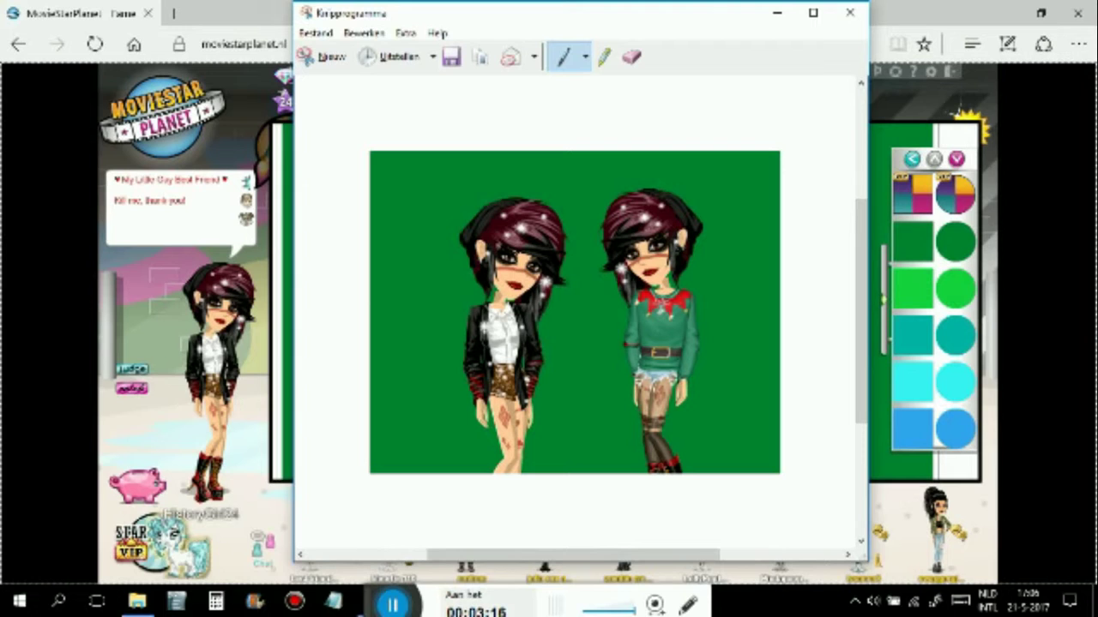
# Save the snip as a JPEG named 'Green screen' in Afbeeldingen
pyautogui.click(849, 13)
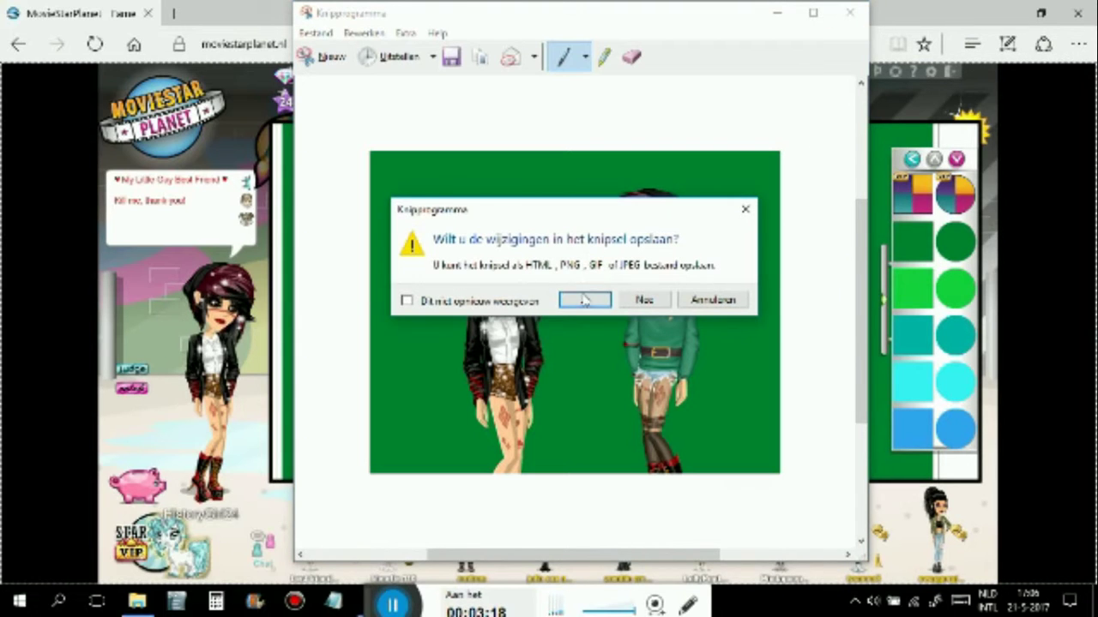
pyautogui.press('XF86AudioLowerVolume')
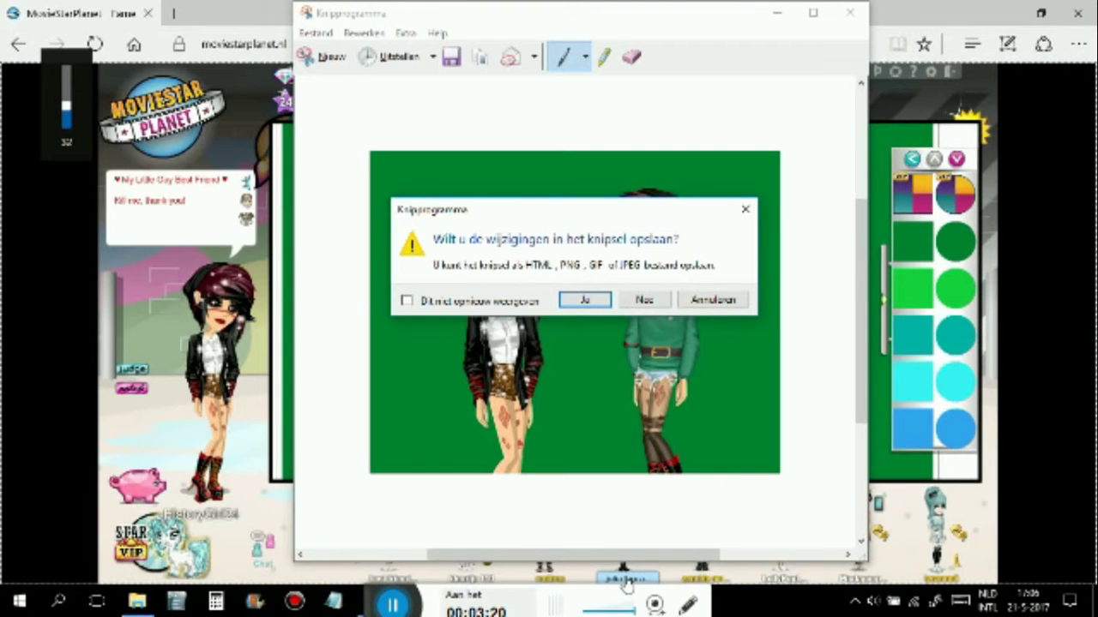
pyautogui.press('XF86AudioLowerVolume')
pyautogui.press('XF86AudioLowerVolume')
pyautogui.press('XF86AudioLowerVolume')
pyautogui.press('XF86AudioLowerVolume')
pyautogui.press('XF86AudioLowerVolume')
pyautogui.press('XF86AudioLowerVolume')
pyautogui.press('XF86AudioLowerVolume')
pyautogui.press('XF86AudioLowerVolume')
pyautogui.press('XF86AudioLowerVolume')
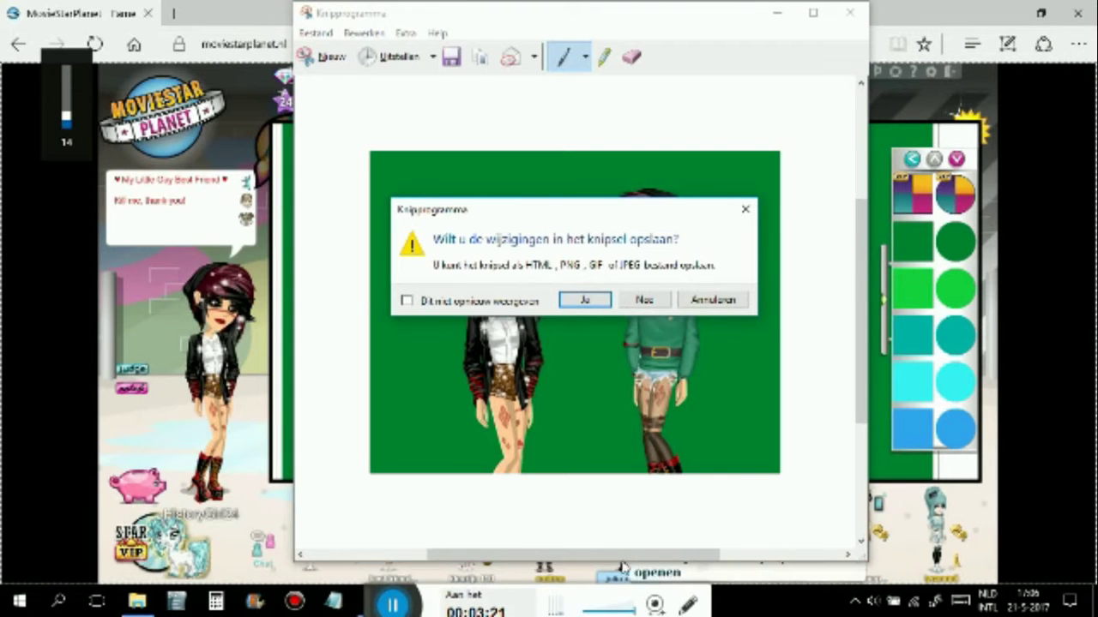
pyautogui.click(585, 301)
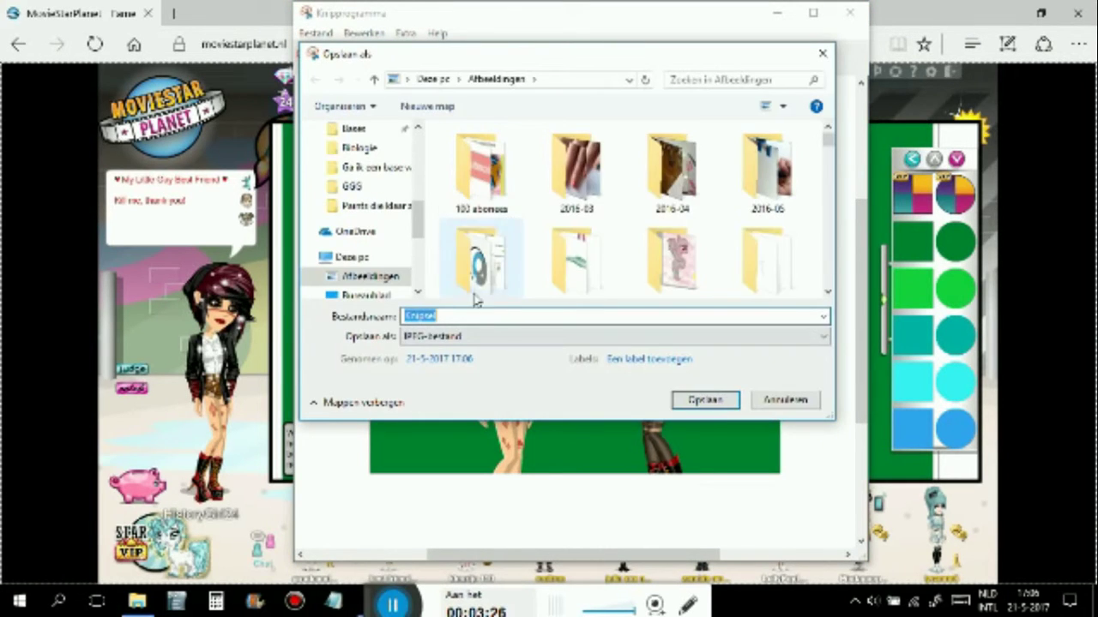
pyautogui.scroll(-1, 500, 298)
pyautogui.write('G')
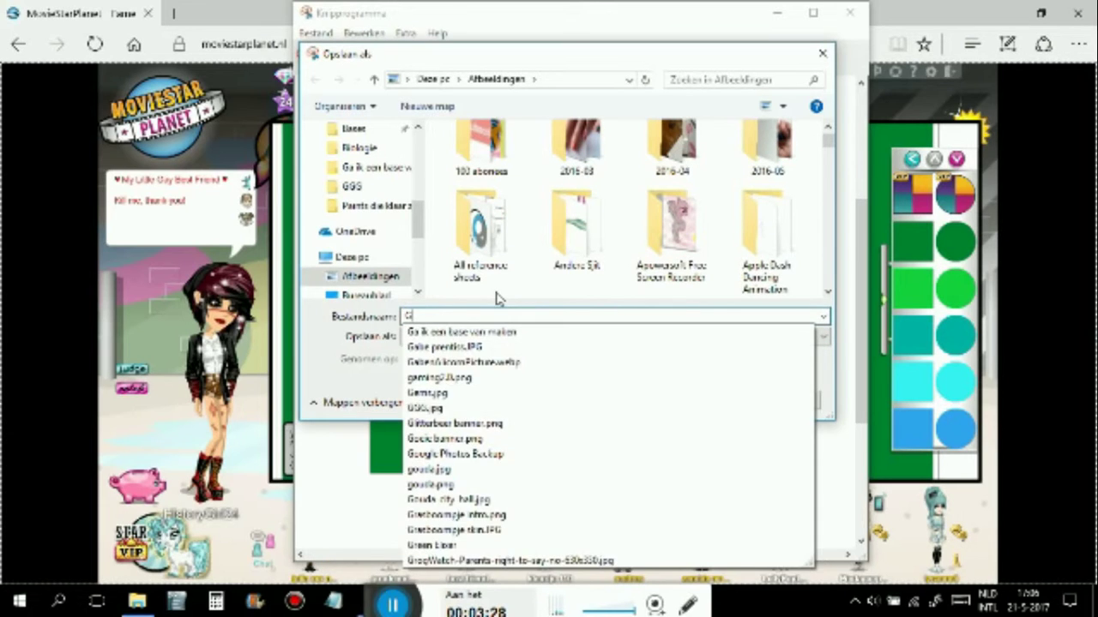
pyautogui.write('reen screen')
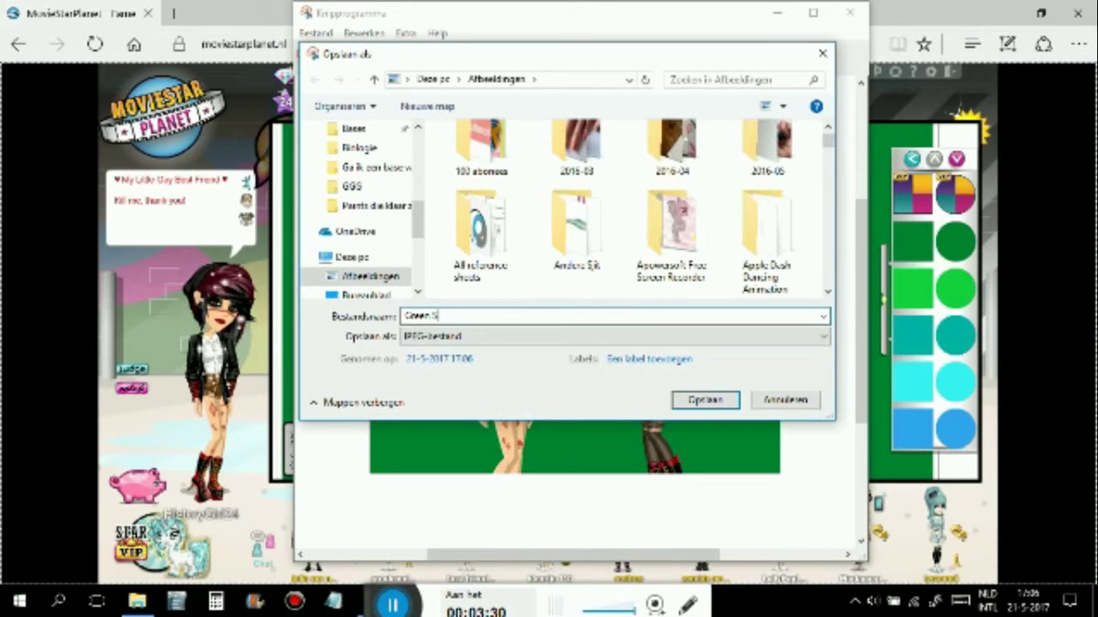
pyautogui.press('Return')
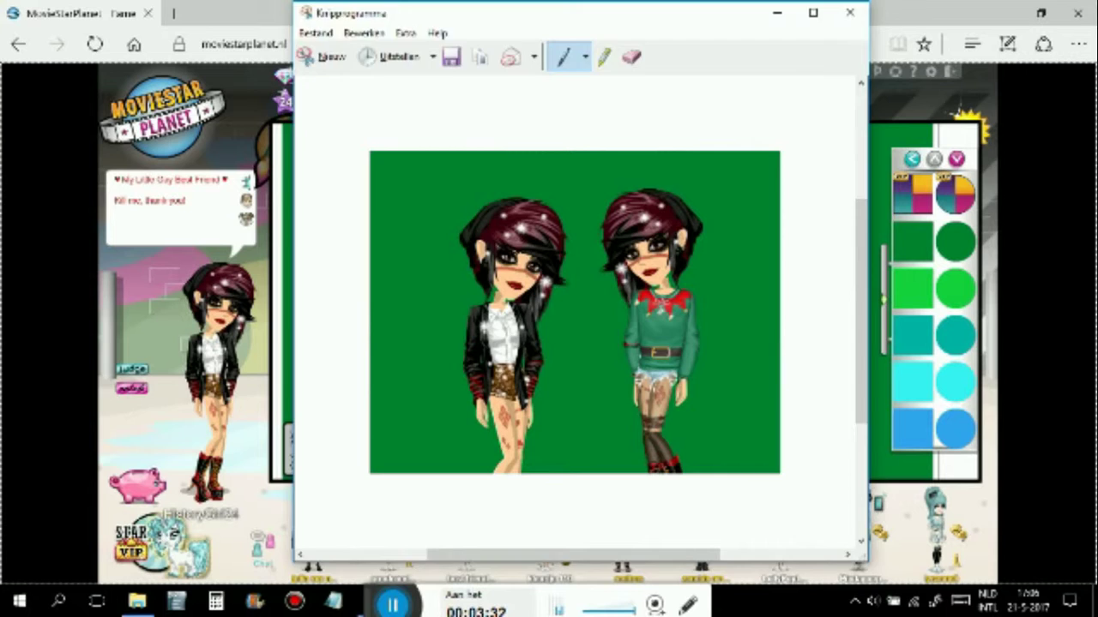
# Close Snipping Tool and go back to the ArtBook editor with the green canvas
pyautogui.click(849, 12)
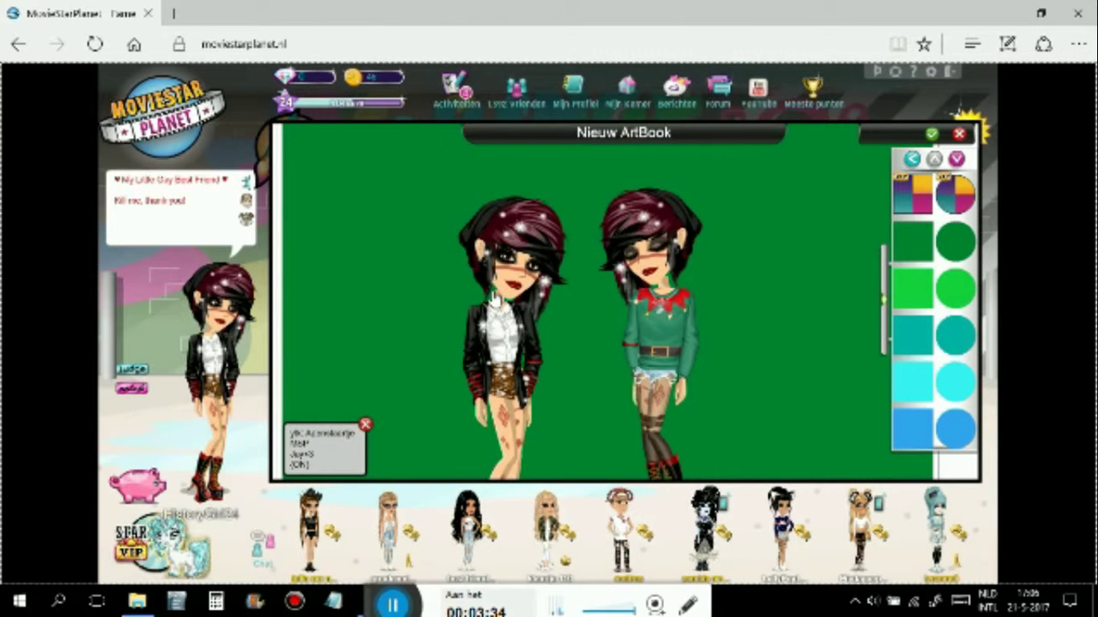
pyautogui.click(955, 159)
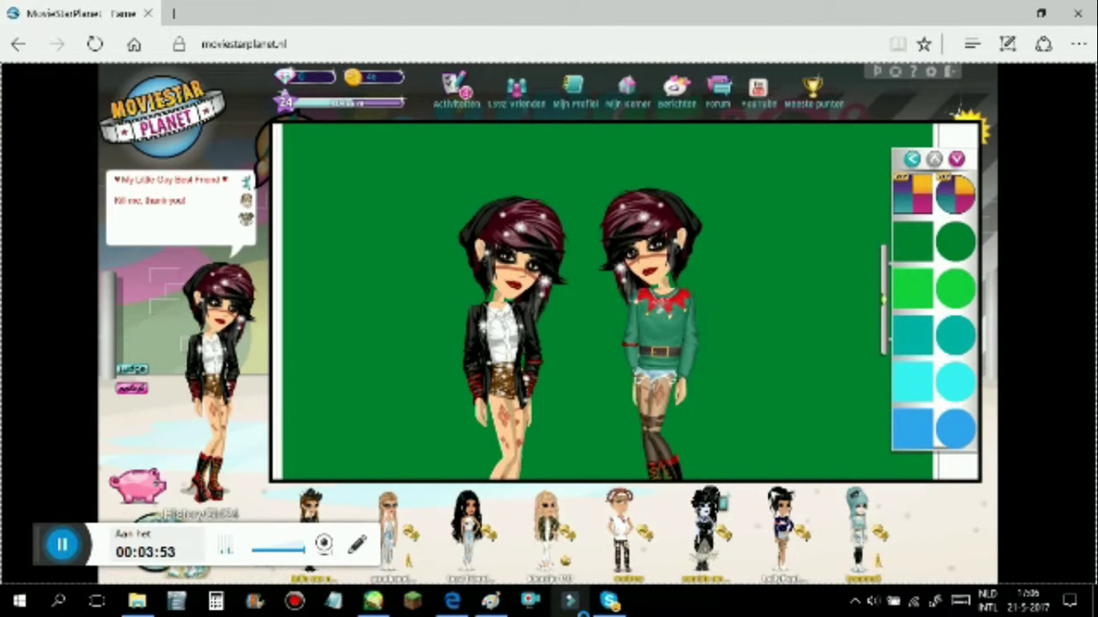
# Minimize the browser, launch Filmora from the taskbar, and choose full feature mode
pyautogui.click(994, 13)
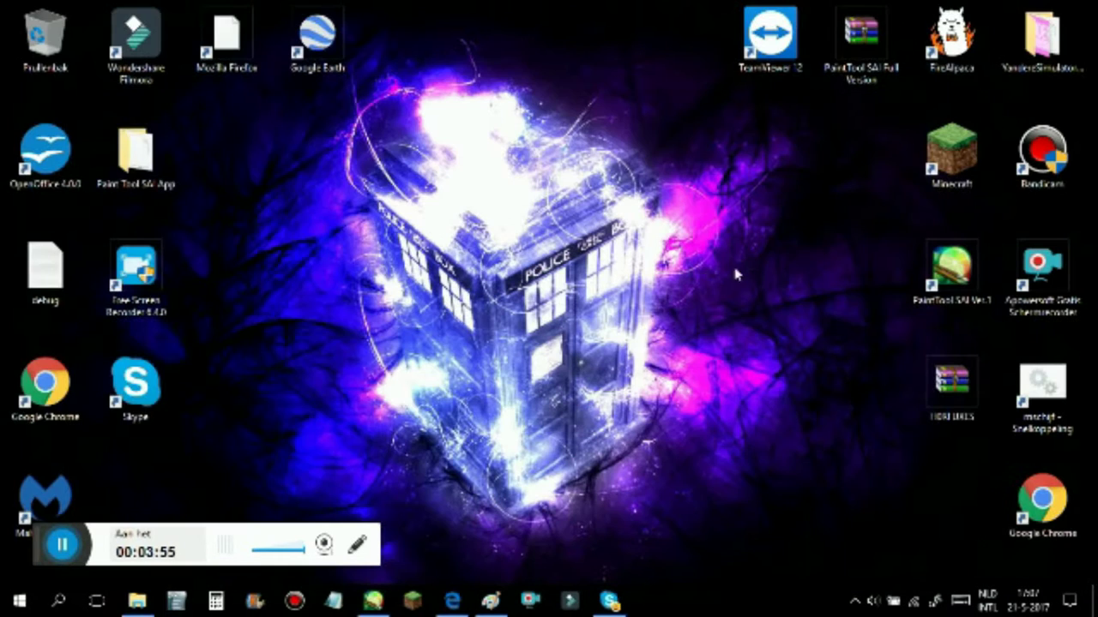
pyautogui.click(554, 595)
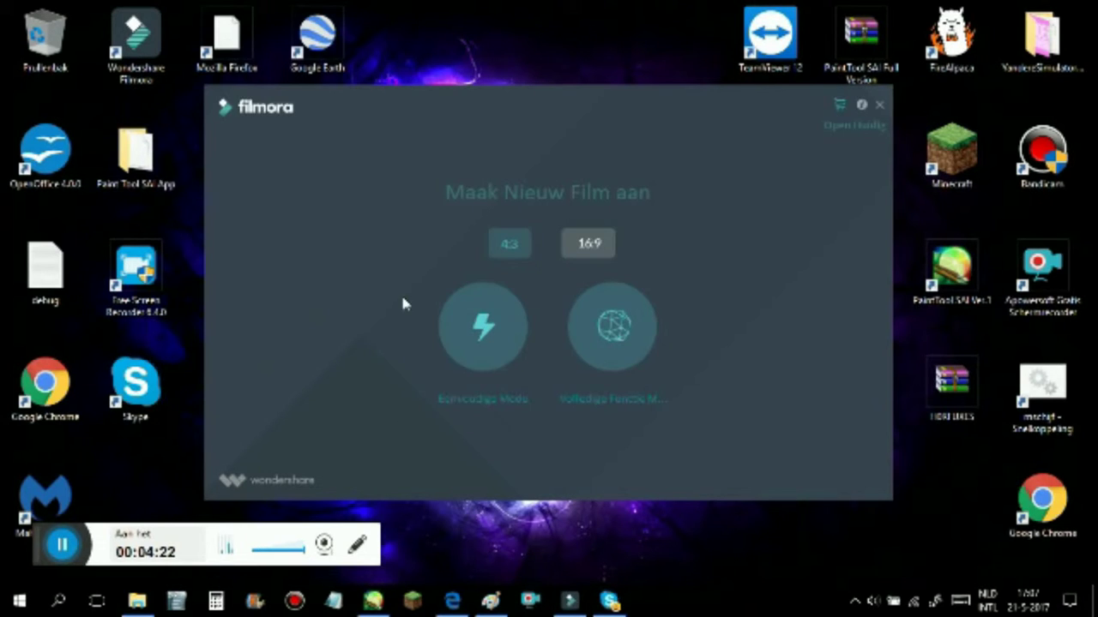
pyautogui.click(612, 387)
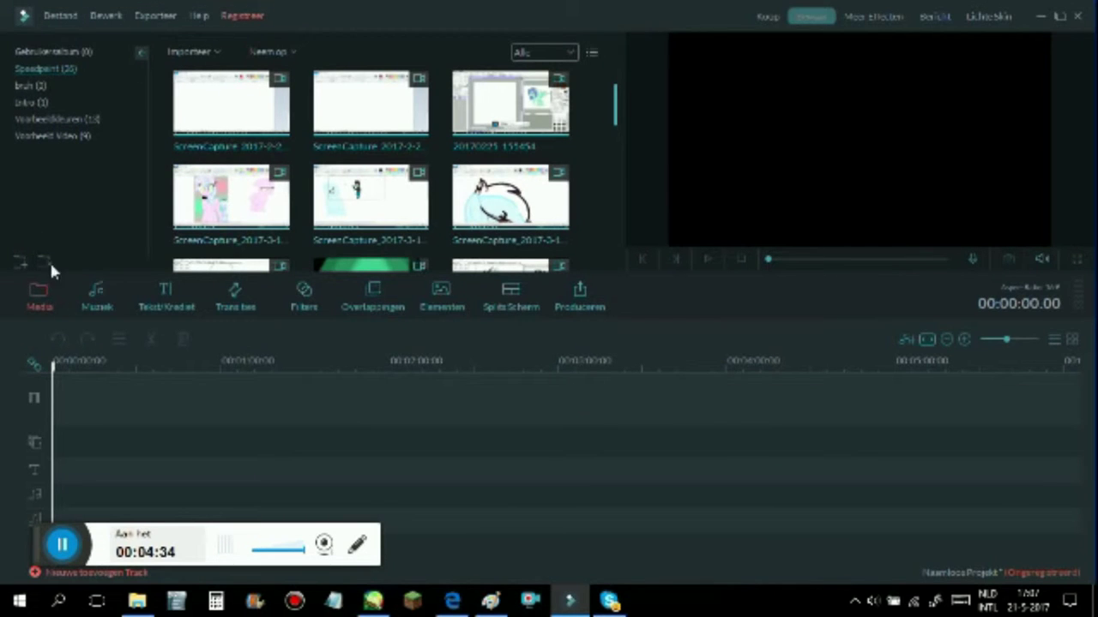
# Open Filmora's Import Media Files dialog
pyautogui.click(189, 53)
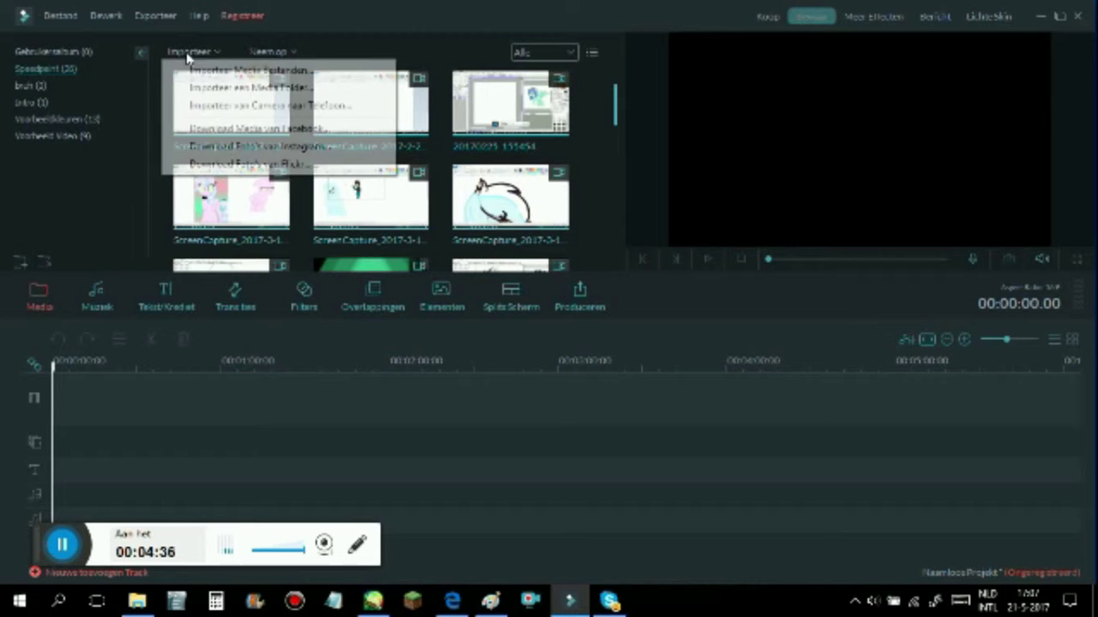
pyautogui.click(217, 75)
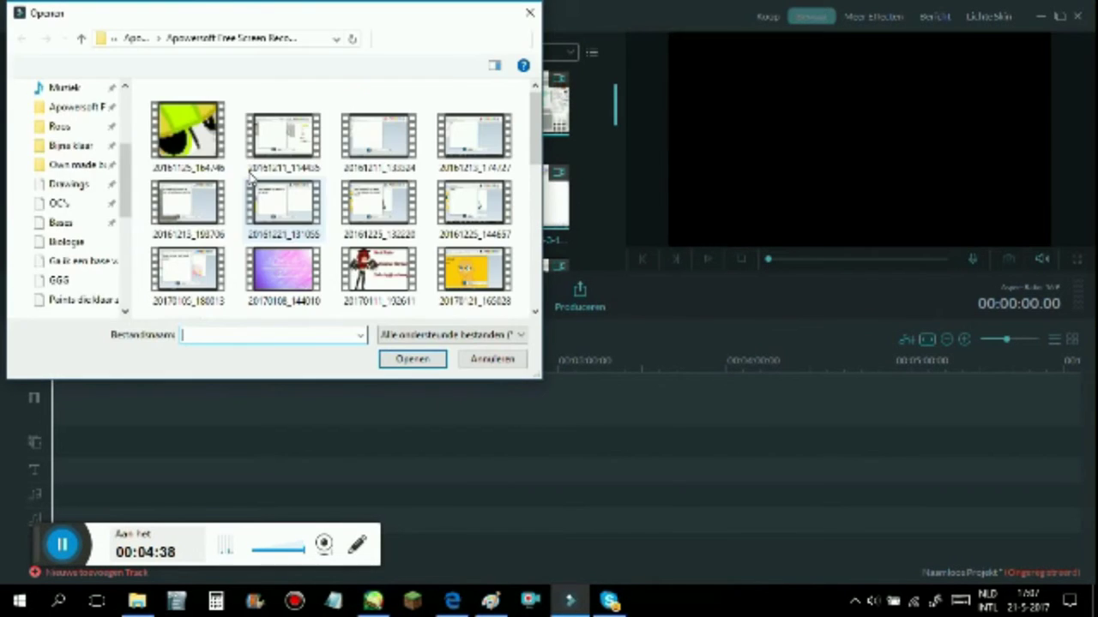
pyautogui.scroll(-3, 396, 244)
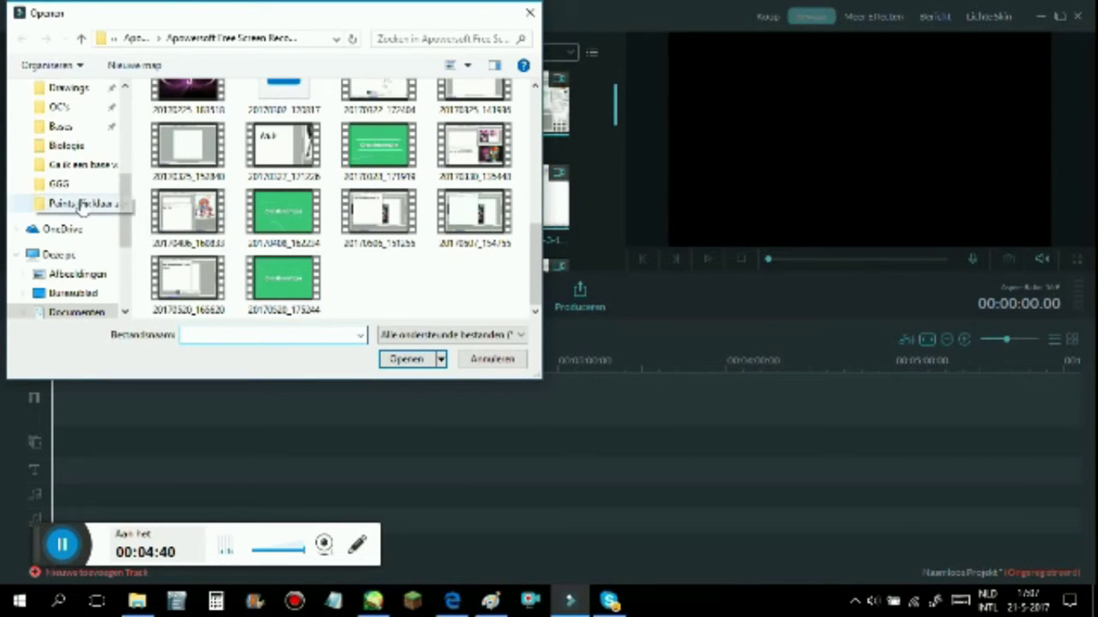
pyautogui.scroll(4, 43, 176)
pyautogui.scroll(3, 56, 176)
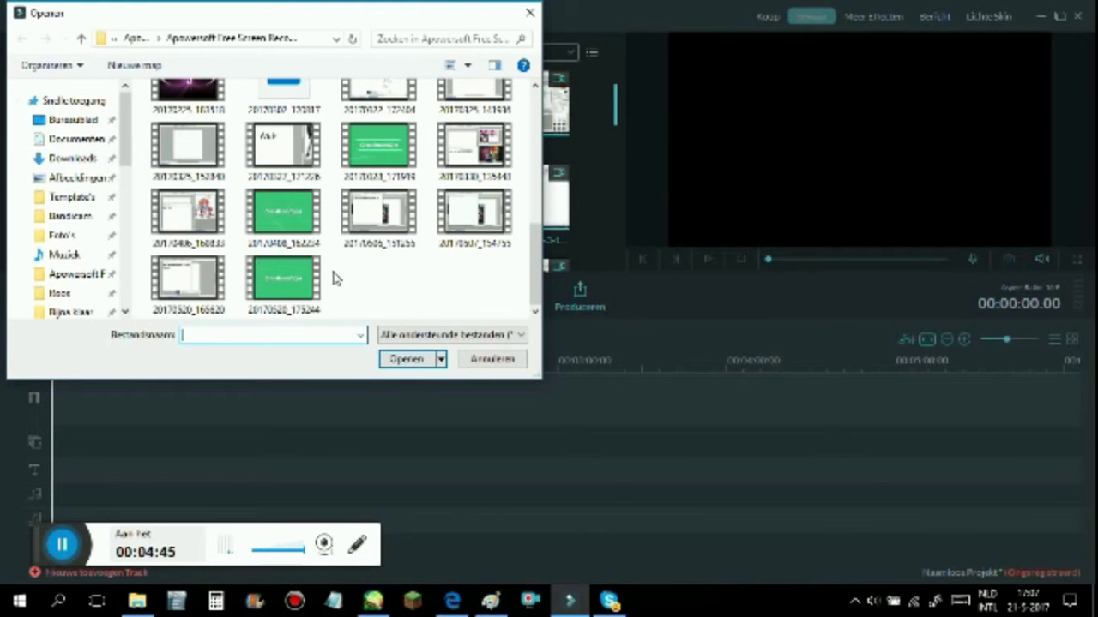
pyautogui.scroll(-4, 77, 172)
pyautogui.scroll(5, 76, 186)
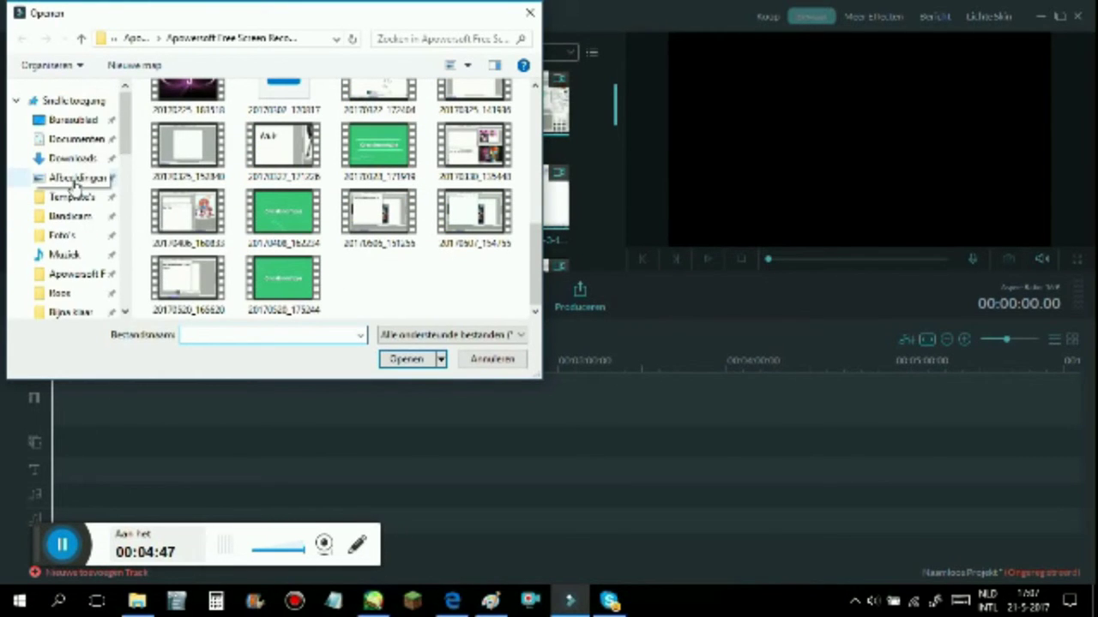
# Import the Green Screen image from the Afbeeldingen folder
pyautogui.click(78, 178)
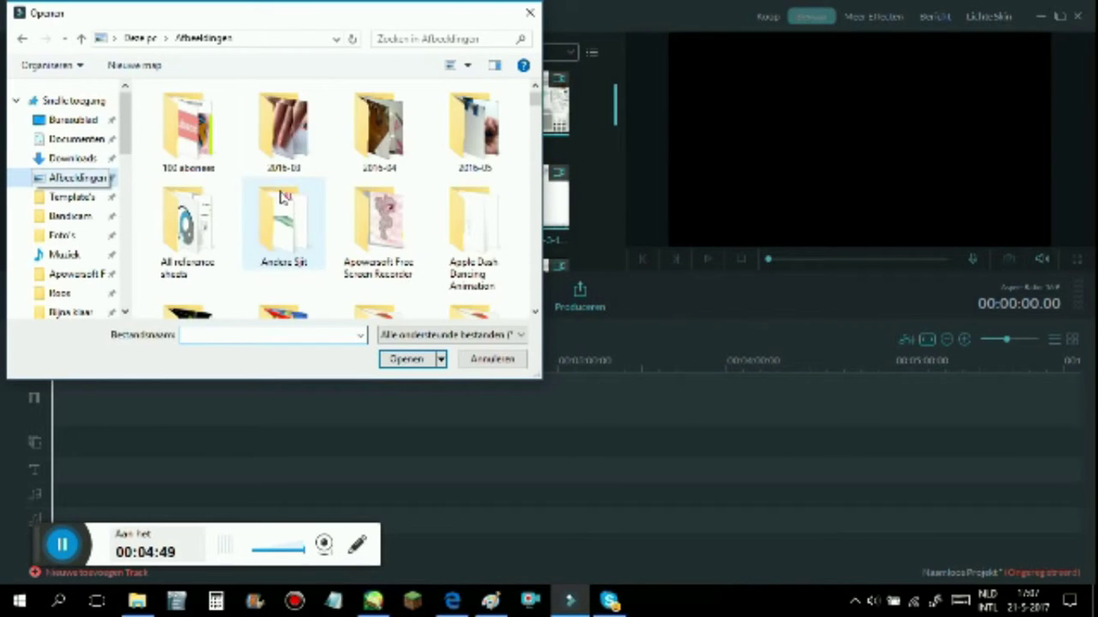
pyautogui.scroll(-5, 385, 240)
pyautogui.scroll(-15, 385, 240)
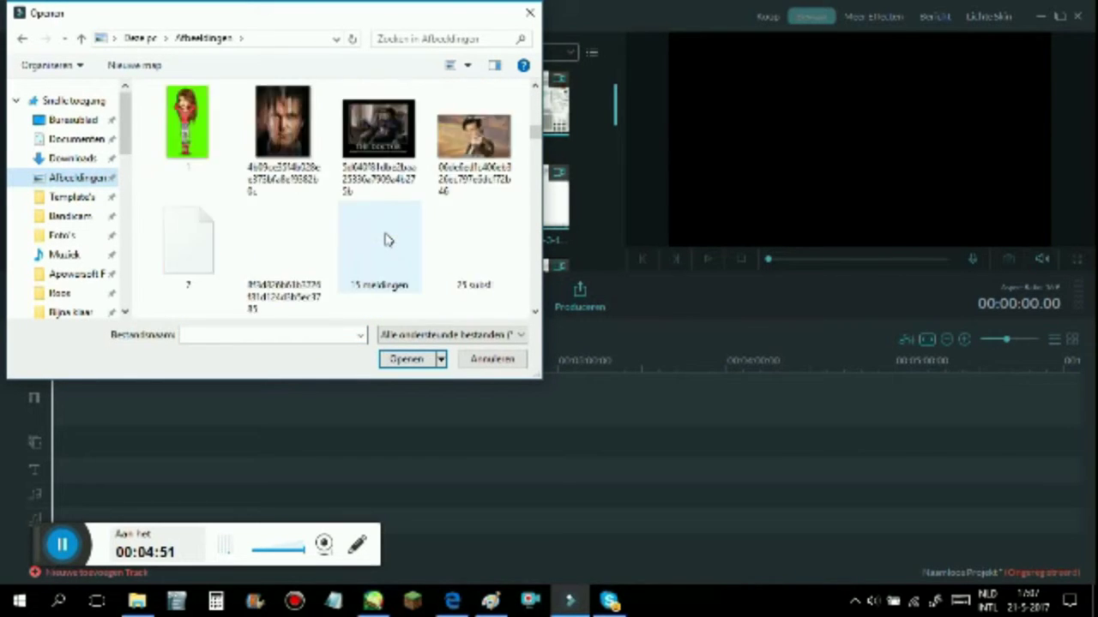
pyautogui.scroll(-20, 385, 240)
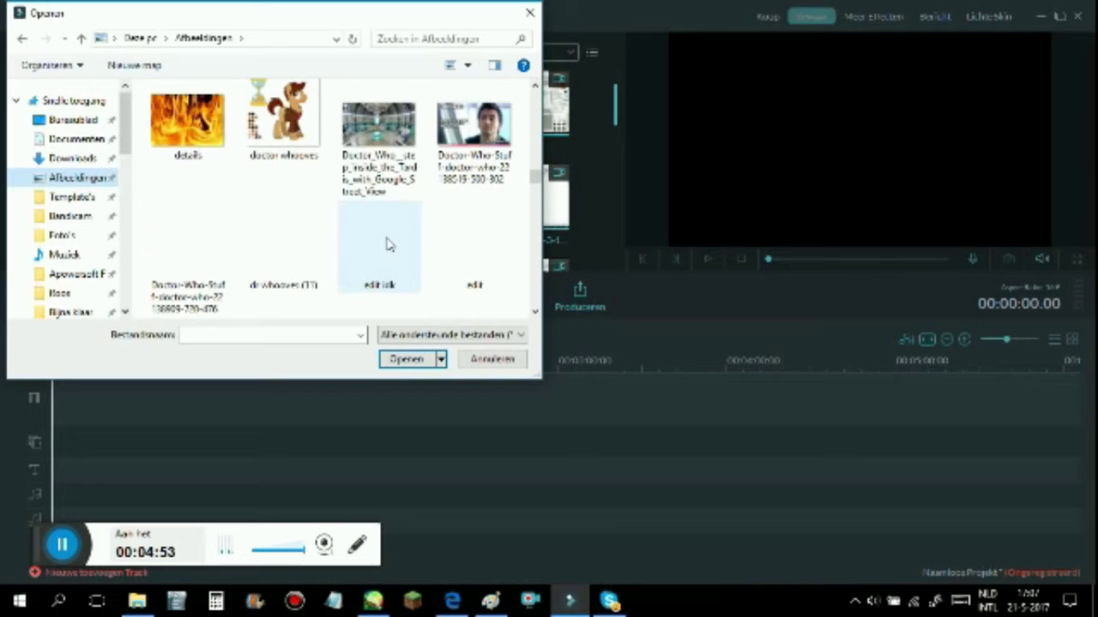
pyautogui.scroll(4, 385, 254)
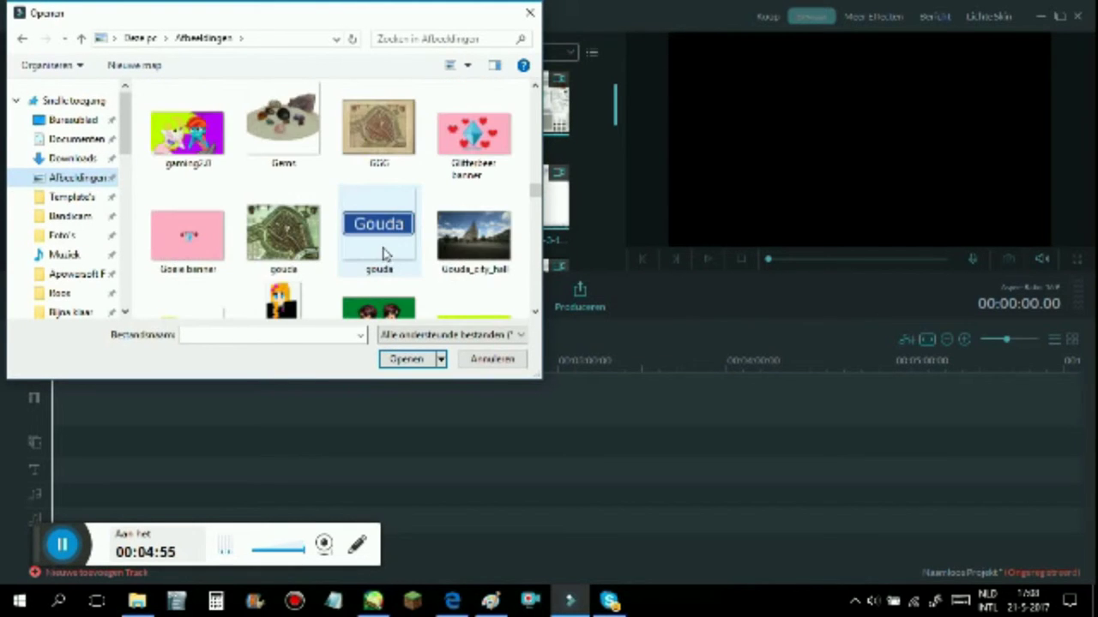
pyautogui.scroll(-1, 385, 267)
pyautogui.doubleClick(381, 253)
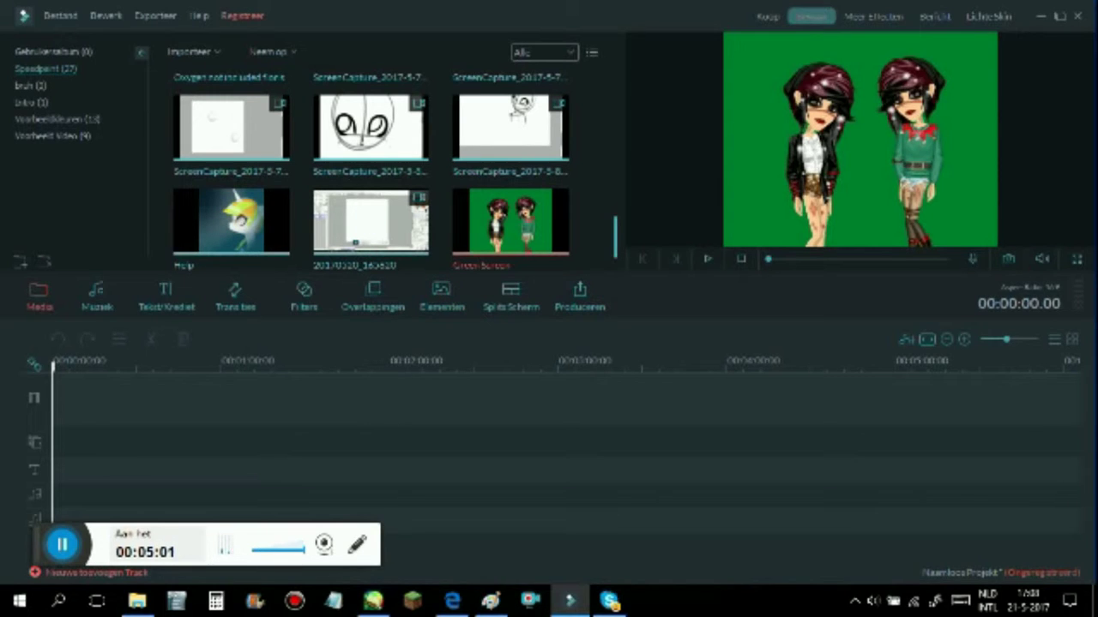
# Drag the 20170520_165620 recording from the media library onto the first video track
pyautogui.moveTo(409, 230)
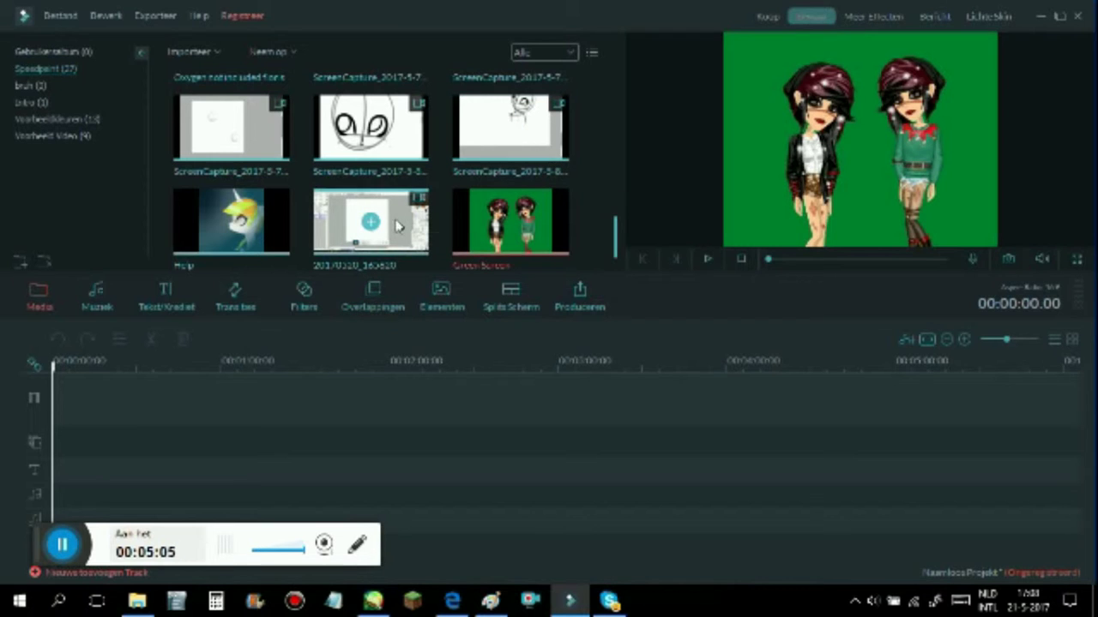
pyautogui.click(397, 225)
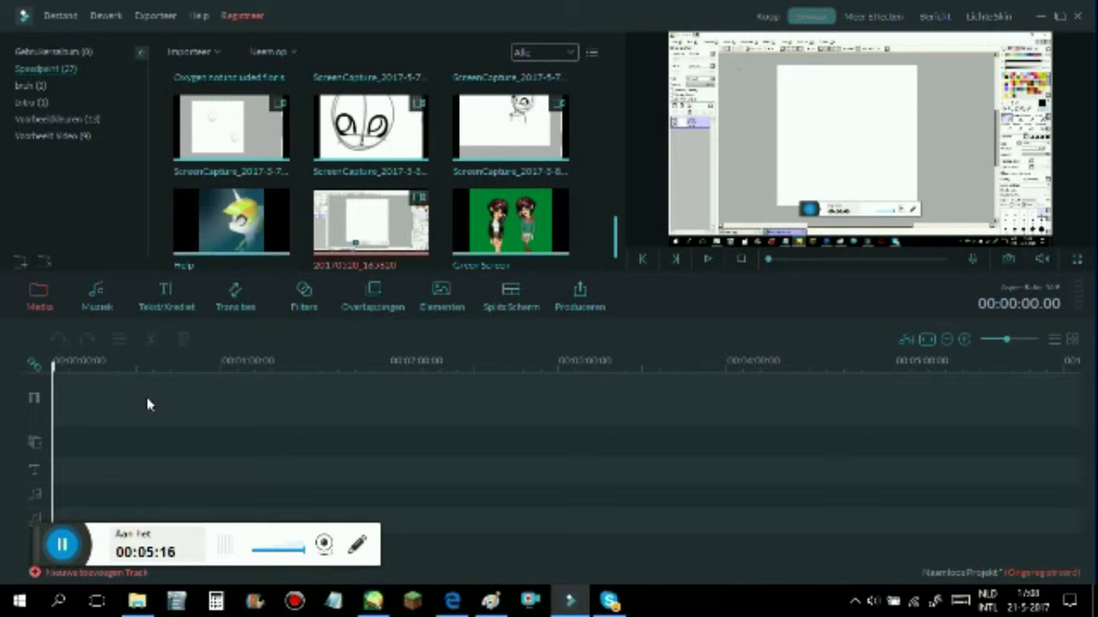
pyautogui.moveTo(41, 552); pyautogui.dragTo(28, 607)
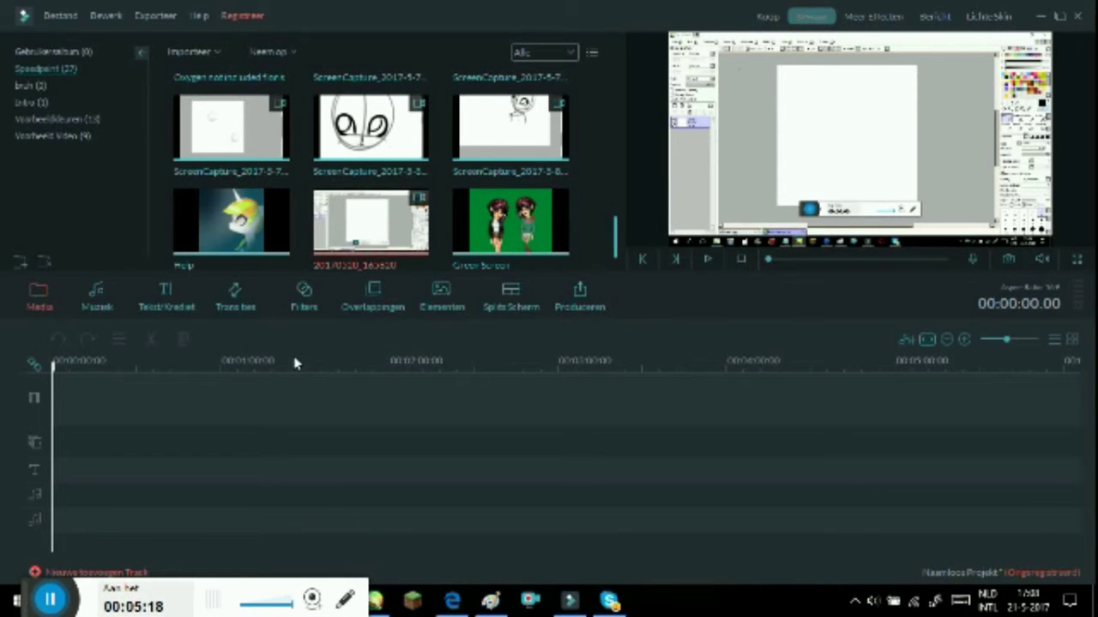
pyautogui.moveTo(369, 221); pyautogui.dragTo(490, 354)
pyautogui.moveTo(493, 251); pyautogui.dragTo(436, 434)
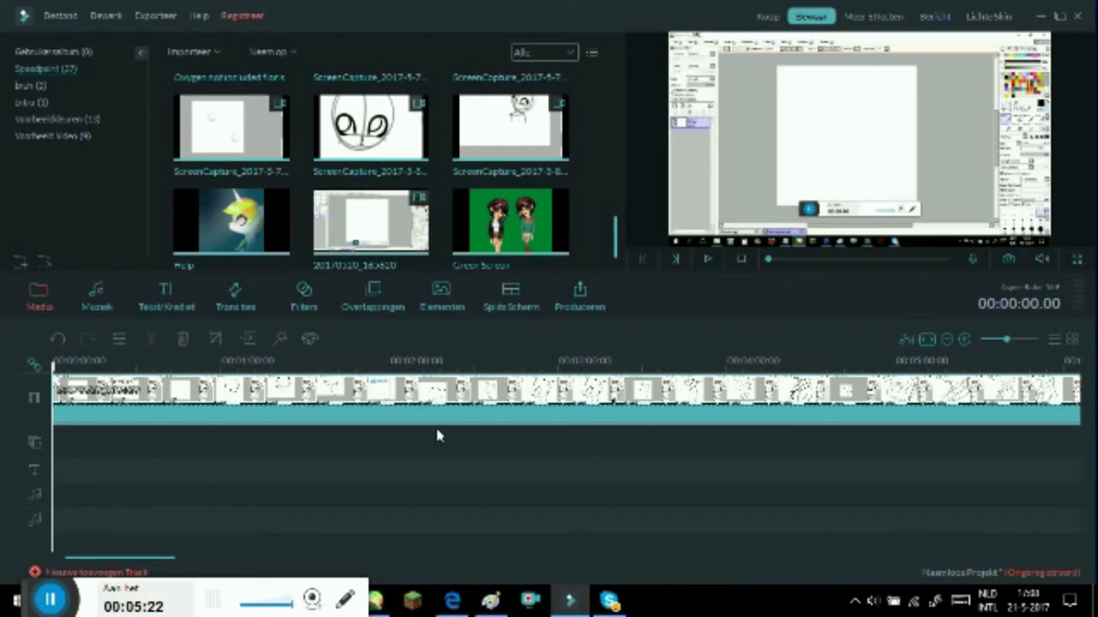
pyautogui.rightClick(452, 405)
pyautogui.click(514, 247)
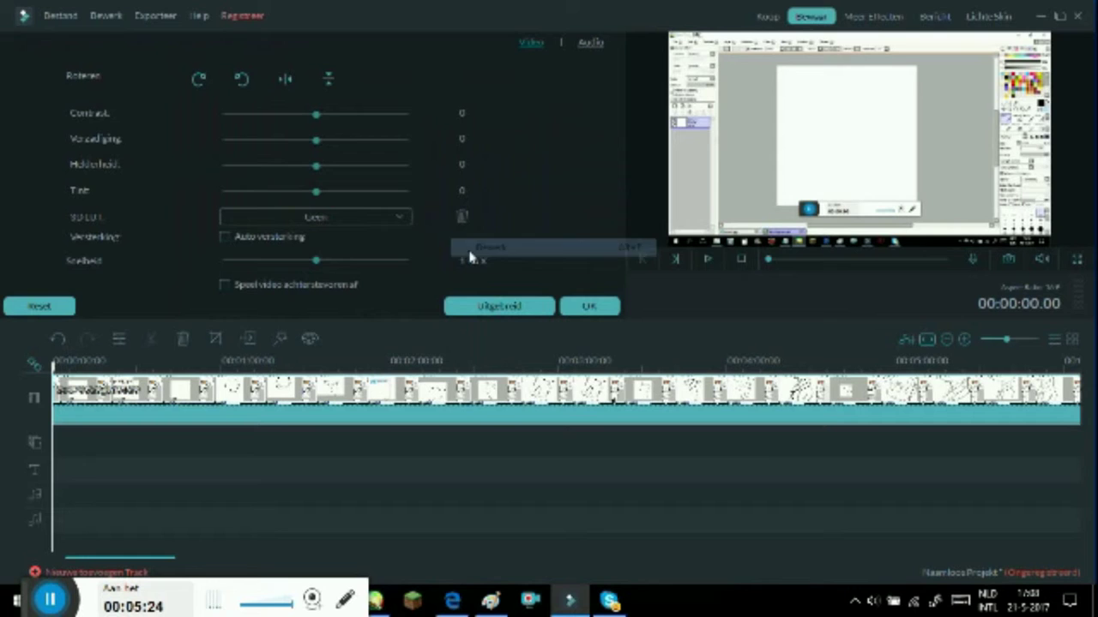
pyautogui.moveTo(323, 262); pyautogui.dragTo(553, 282)
pyautogui.click(588, 306)
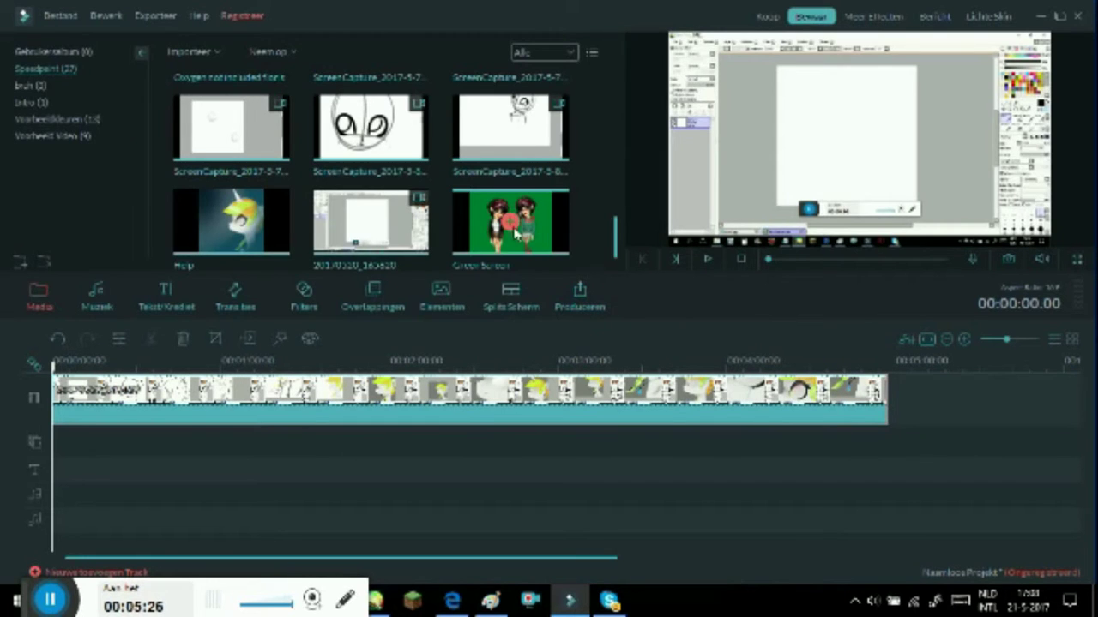
pyautogui.moveTo(510, 222); pyautogui.dragTo(404, 450)
pyautogui.rightClick(303, 439)
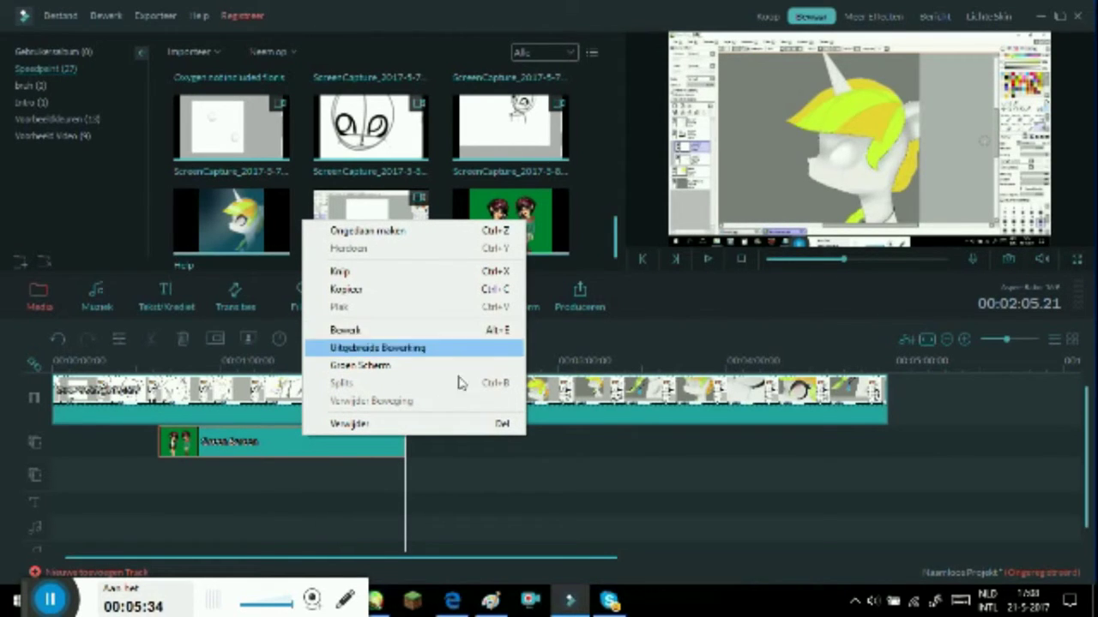
pyautogui.click(290, 482)
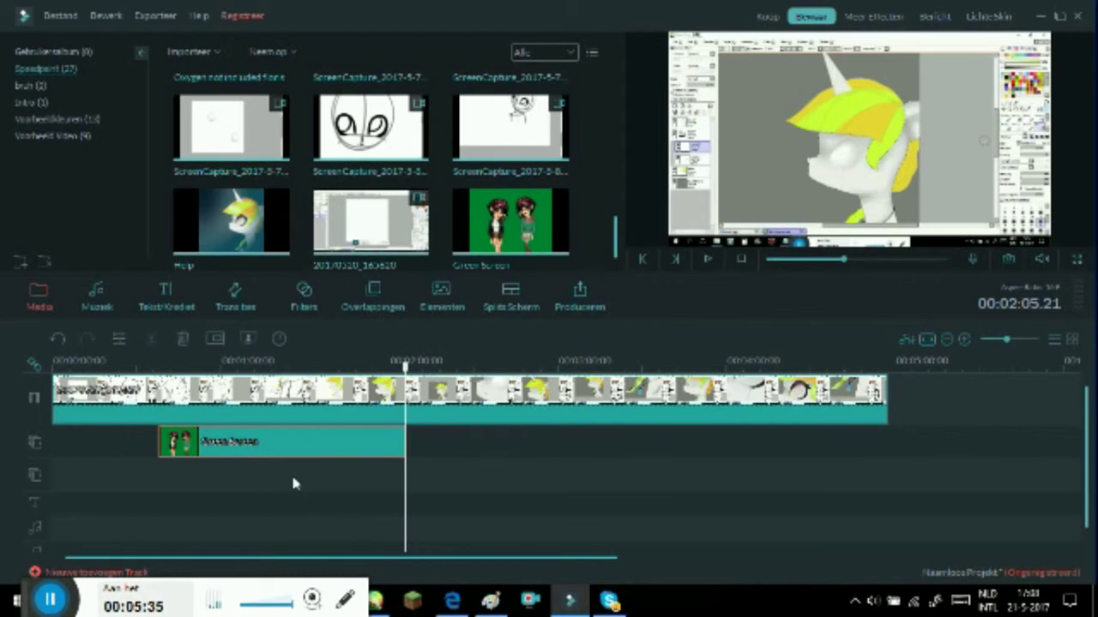
pyautogui.rightClick(330, 446)
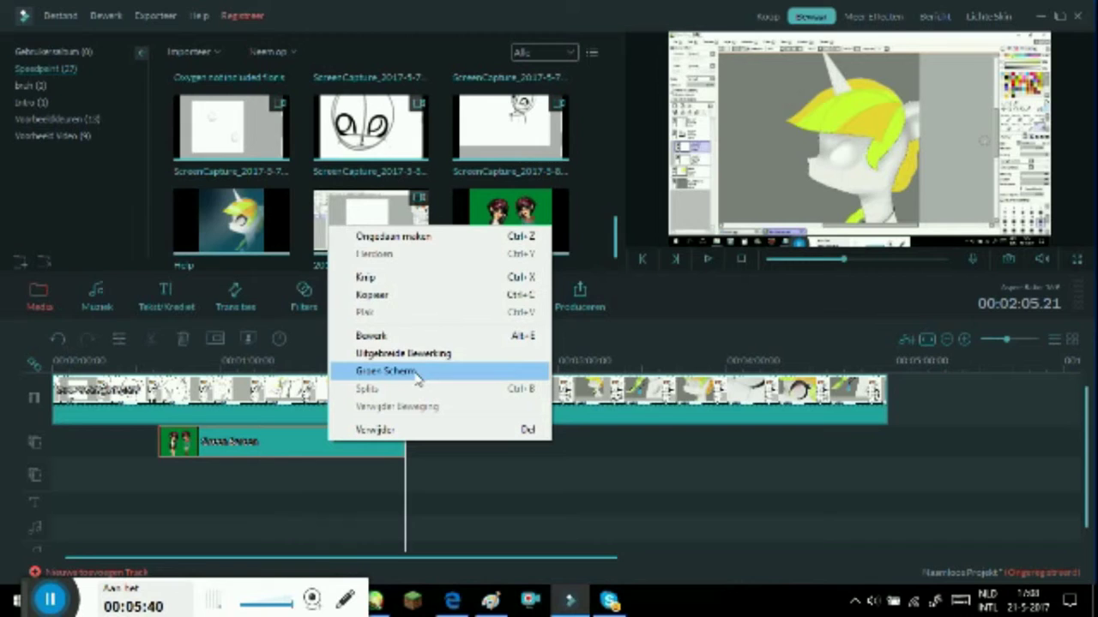
pyautogui.click(267, 438)
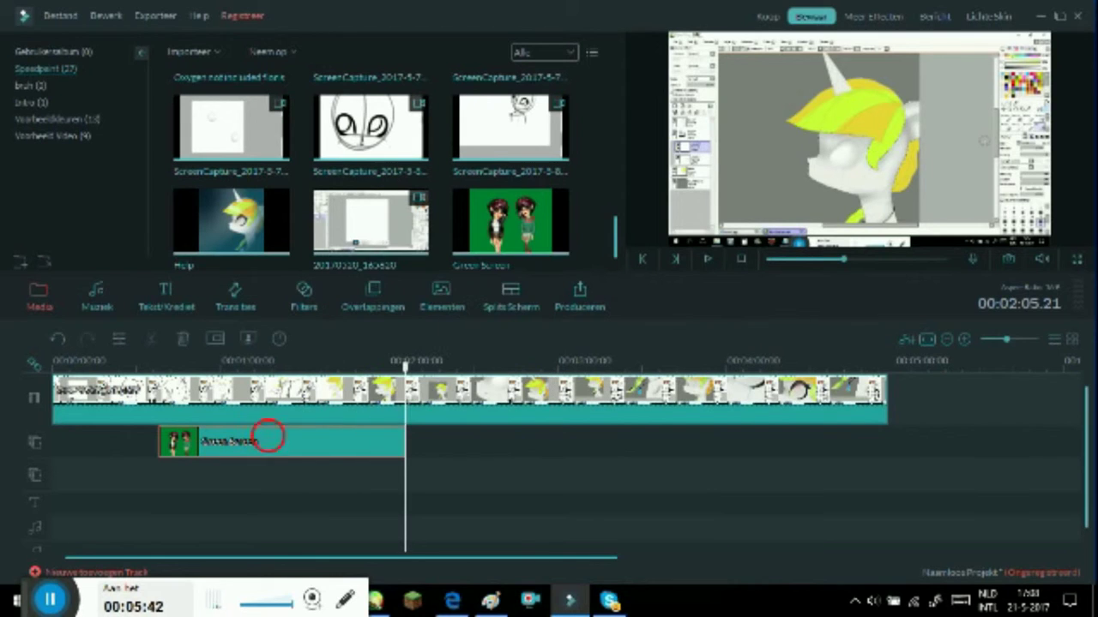
# Enable Groen Scherm transparency on the clip, set intensity to about 28 after peaking at 100, and apply
pyautogui.click(247, 341)
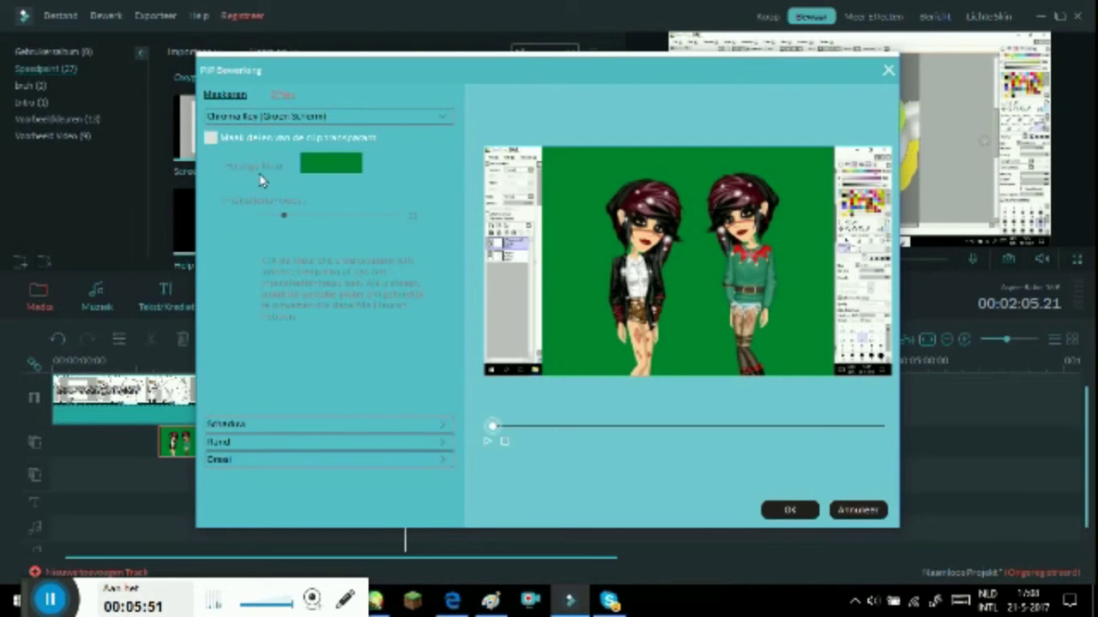
pyautogui.click(210, 139)
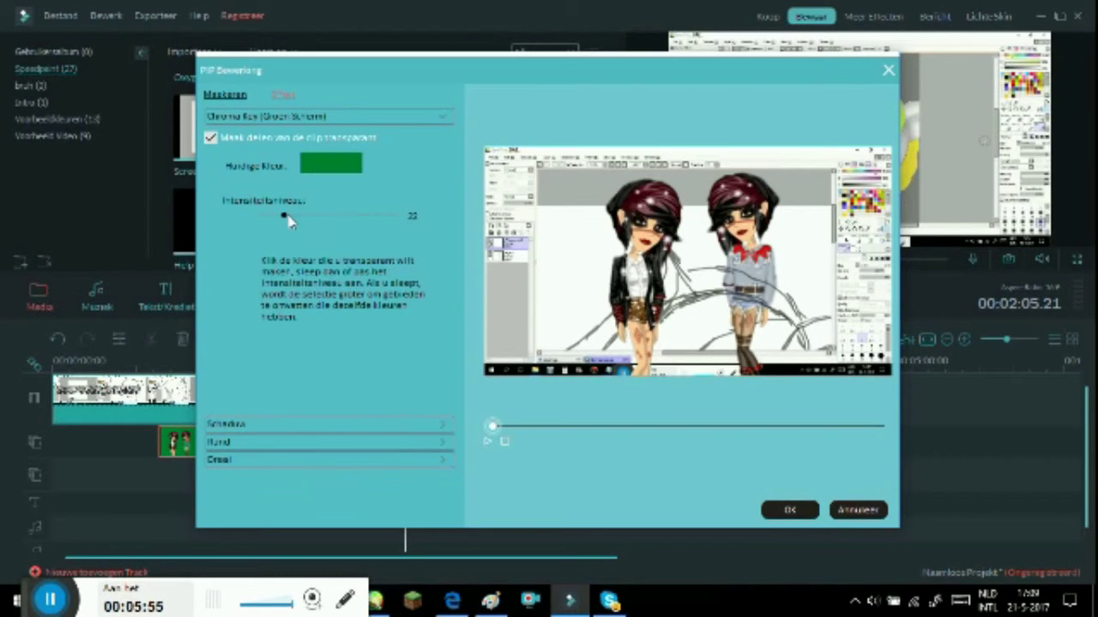
pyautogui.moveTo(287, 216); pyautogui.dragTo(550, 272)
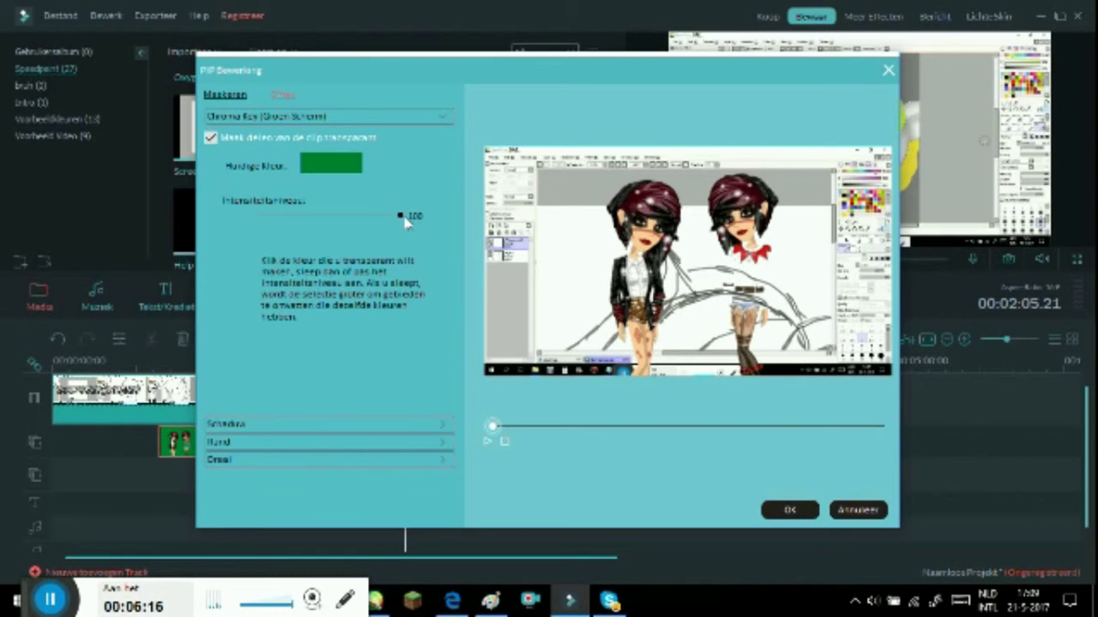
pyautogui.moveTo(401, 217); pyautogui.dragTo(326, 225)
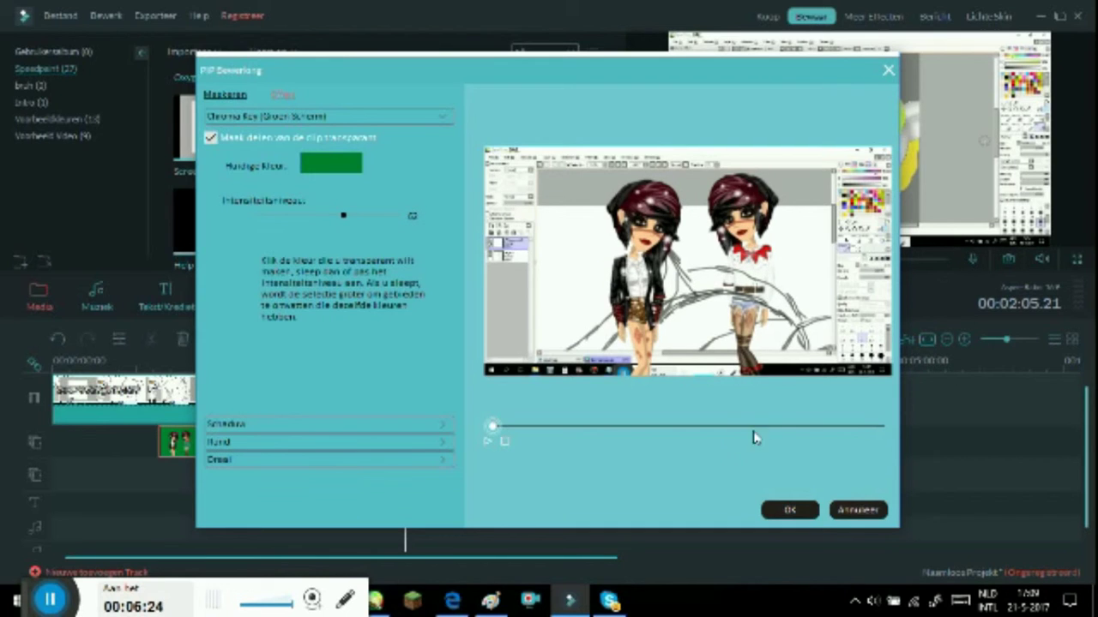
pyautogui.click(793, 511)
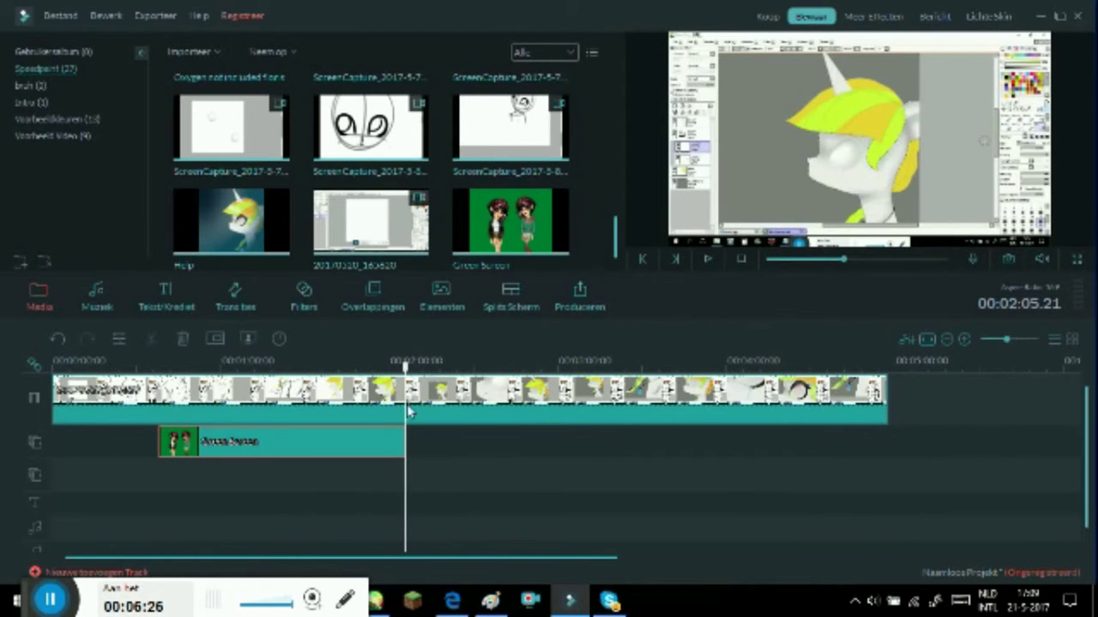
# Pause the timeline at about 0:56, shift the avatar overlay left, and enlarge the preview panel
pyautogui.moveTo(405, 361); pyautogui.dragTo(214, 361)
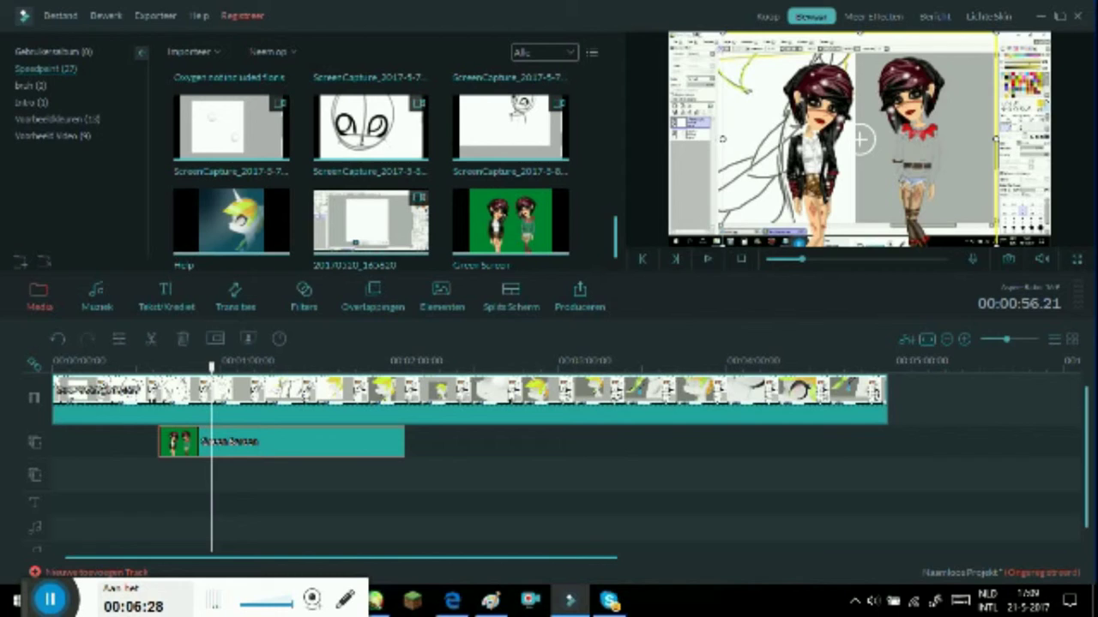
pyautogui.click(705, 256)
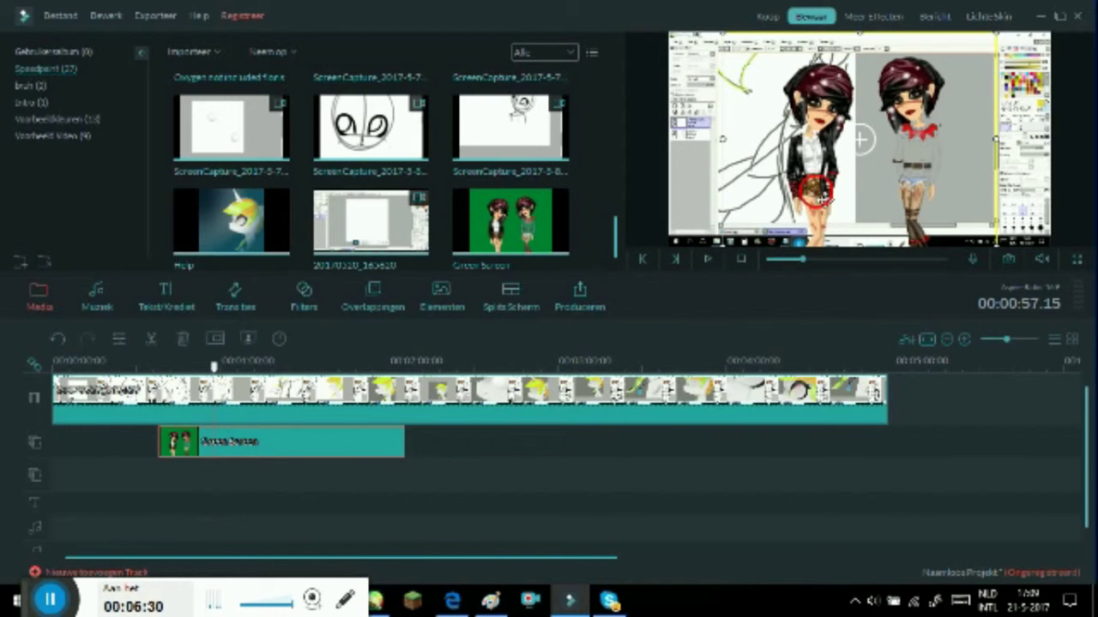
pyautogui.moveTo(761, 177); pyautogui.dragTo(666, 182)
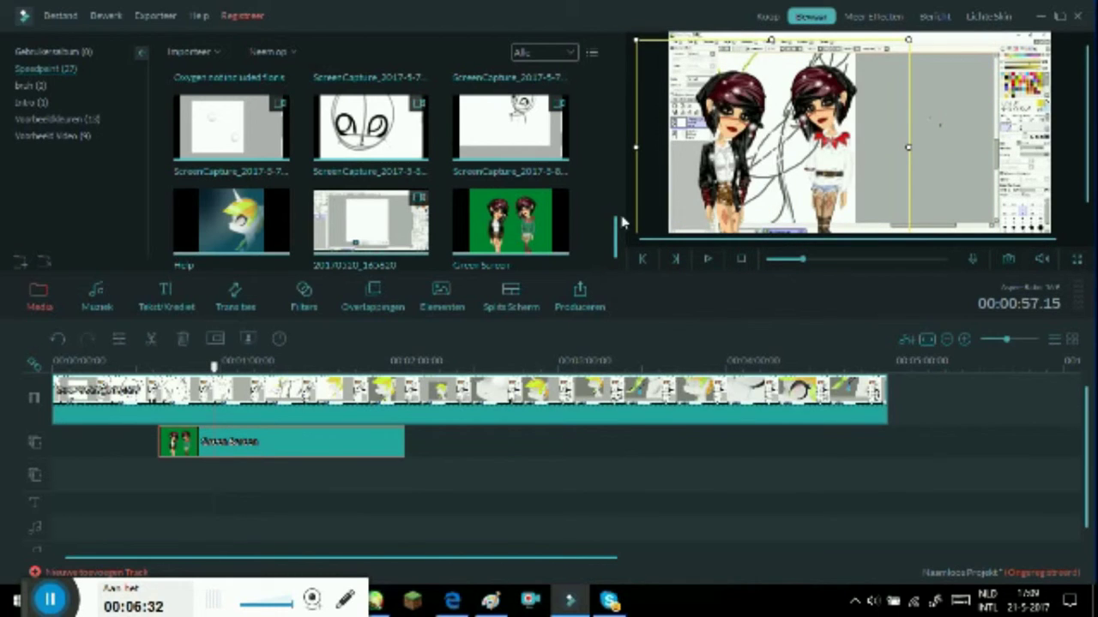
pyautogui.moveTo(623, 315); pyautogui.dragTo(507, 314)
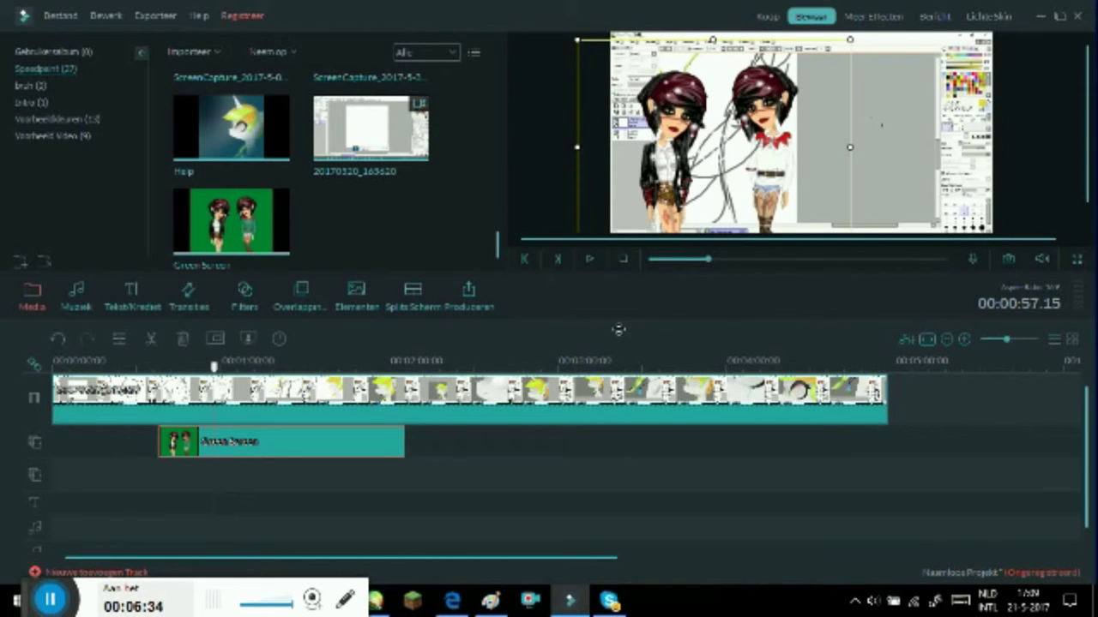
pyautogui.moveTo(607, 328); pyautogui.dragTo(606, 397)
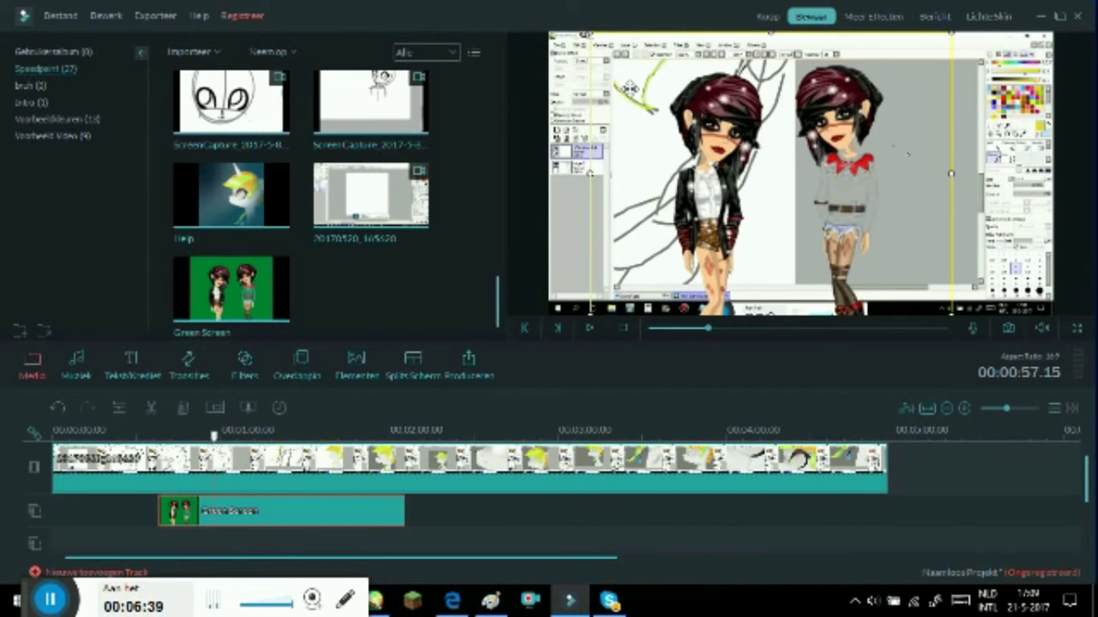
# Move and rescale the avatar overlay's transform box so both characters stand over the drawing footage
pyautogui.moveTo(629, 90); pyautogui.dragTo(630, 140)
pyautogui.moveTo(590, 89); pyautogui.dragTo(846, 153)
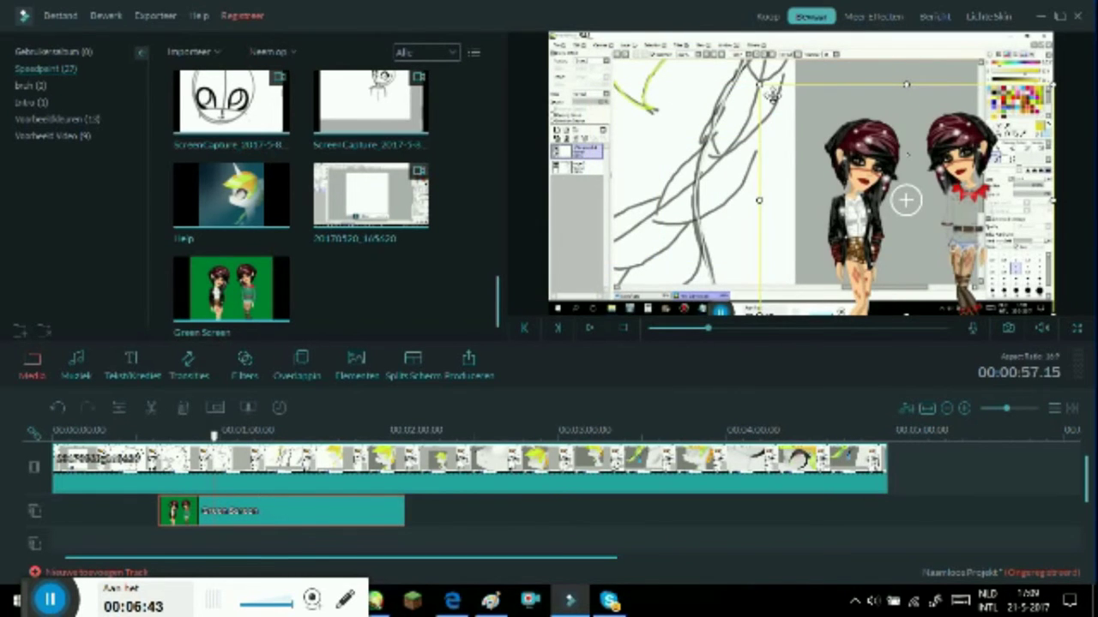
pyautogui.moveTo(762, 86); pyautogui.dragTo(851, 219)
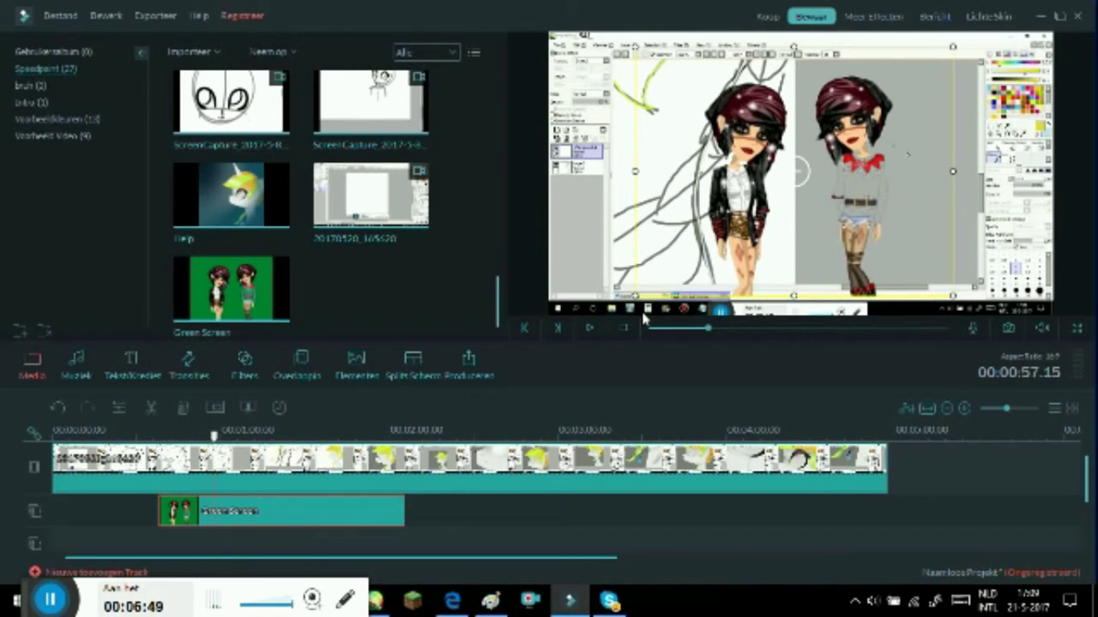
pyautogui.moveTo(885, 211); pyautogui.dragTo(887, 232)
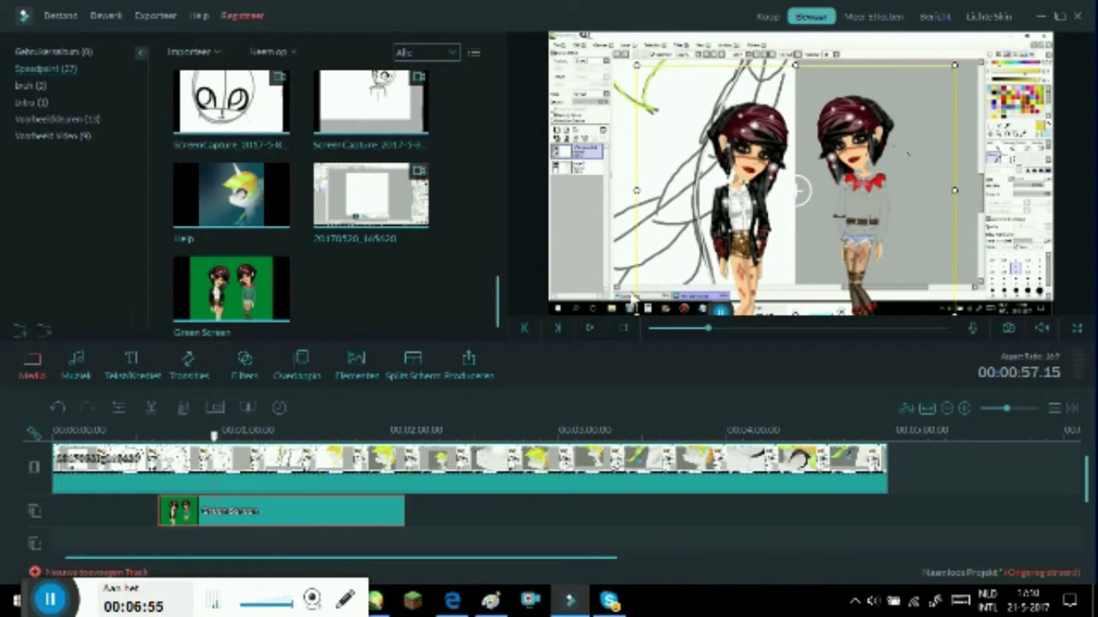
pyautogui.moveTo(770, 291); pyautogui.dragTo(590, 291)
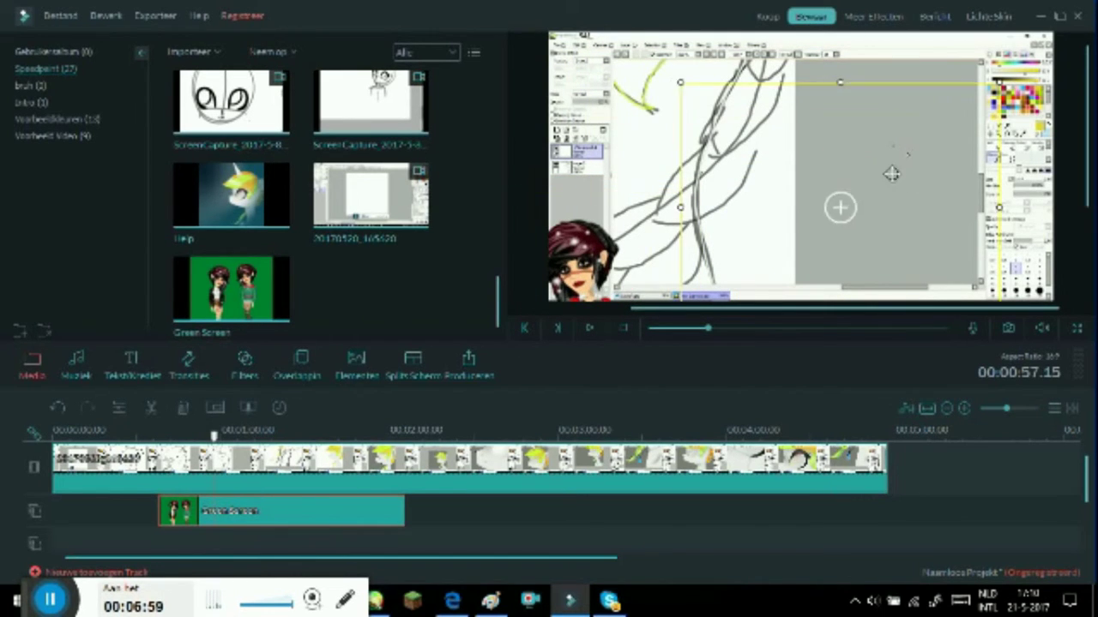
pyautogui.hotkey('ctrl', 'z')
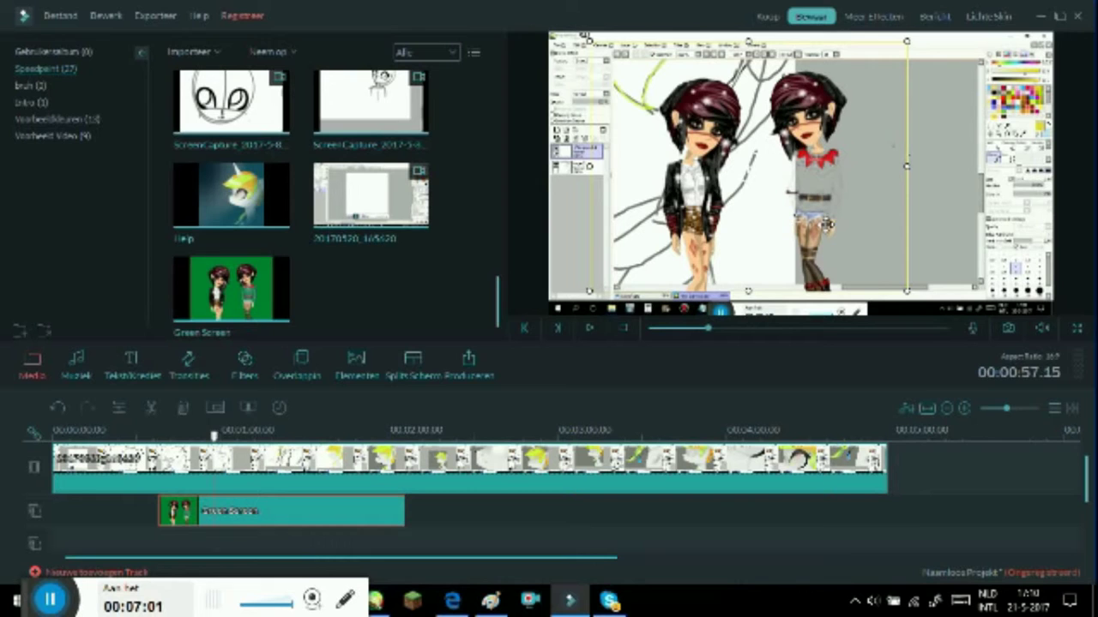
pyautogui.moveTo(808, 285); pyautogui.dragTo(836, 191)
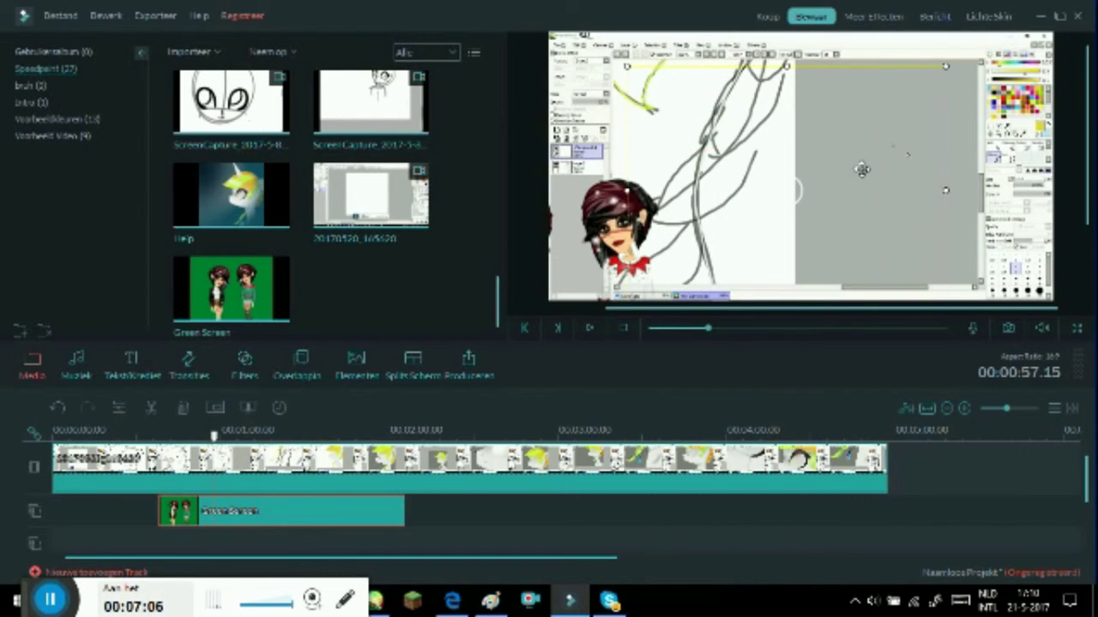
pyautogui.click(859, 169)
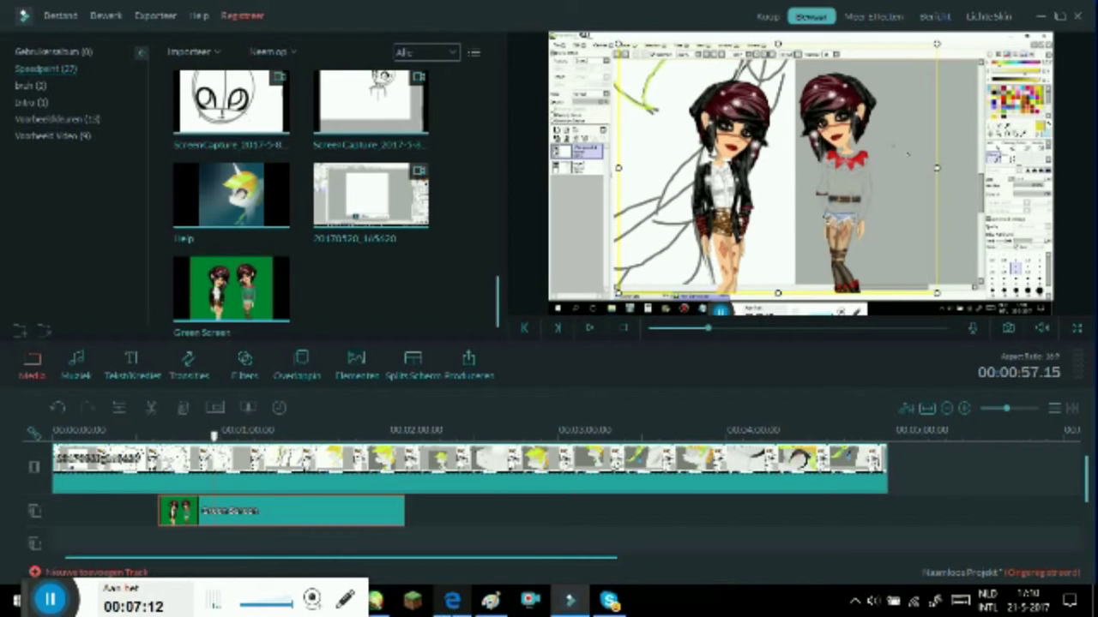
pyautogui.moveTo(452, 602)
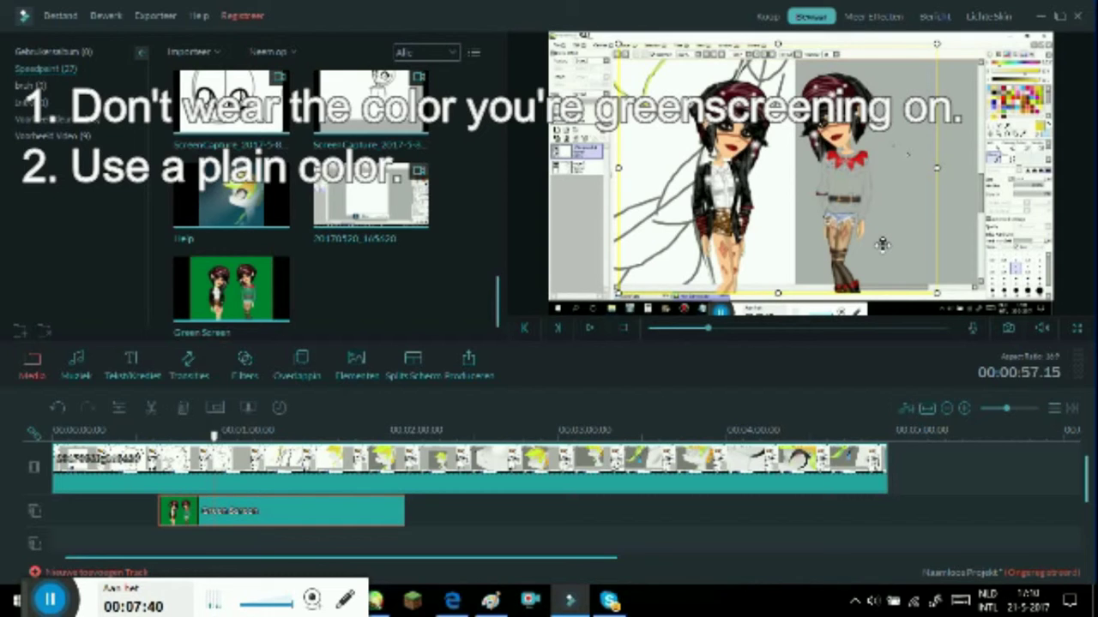
# Shift the selected avatar overlay a few pixels left and down in the preview
pyautogui.moveTo(734, 250); pyautogui.dragTo(748, 269)
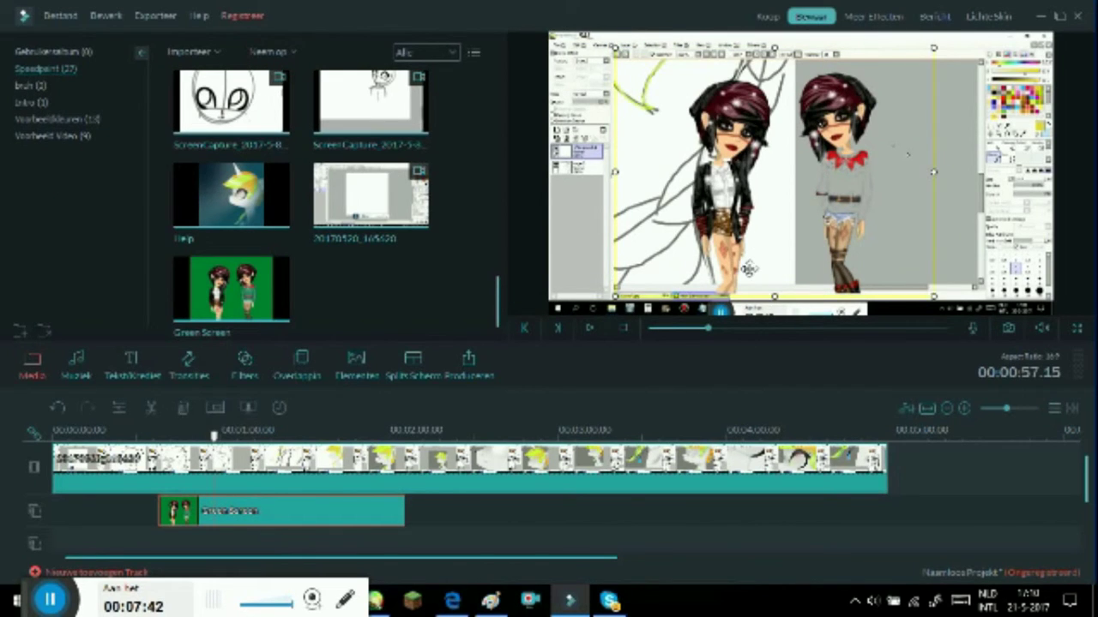
# Reopen Groen Scherm and re-key the clip on the dark red hair colour at intensity 10
pyautogui.rightClick(305, 518)
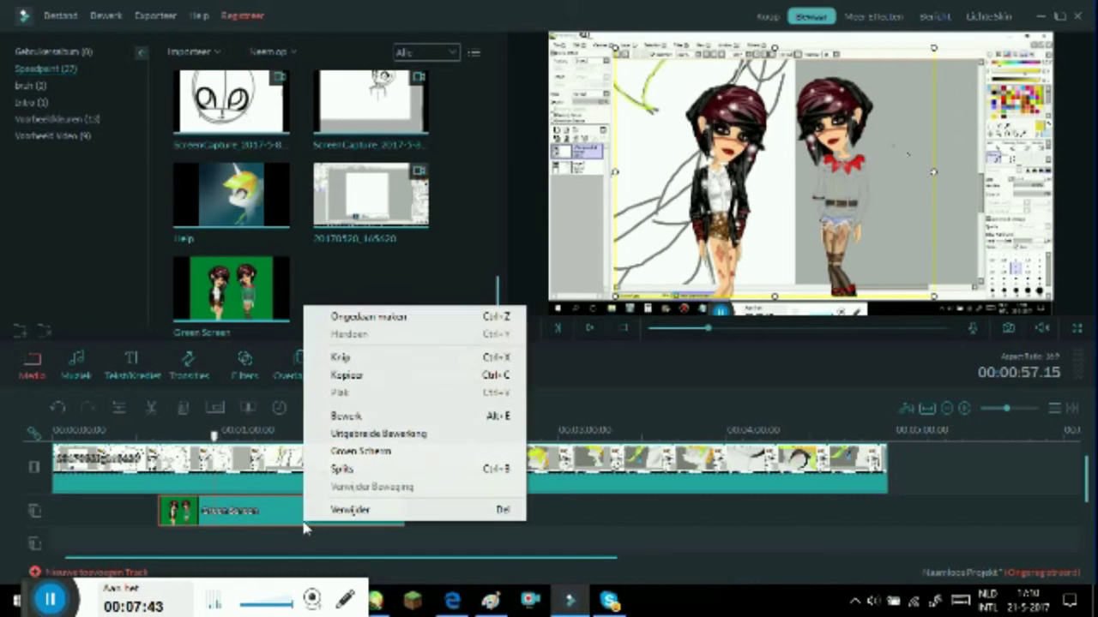
pyautogui.click(383, 452)
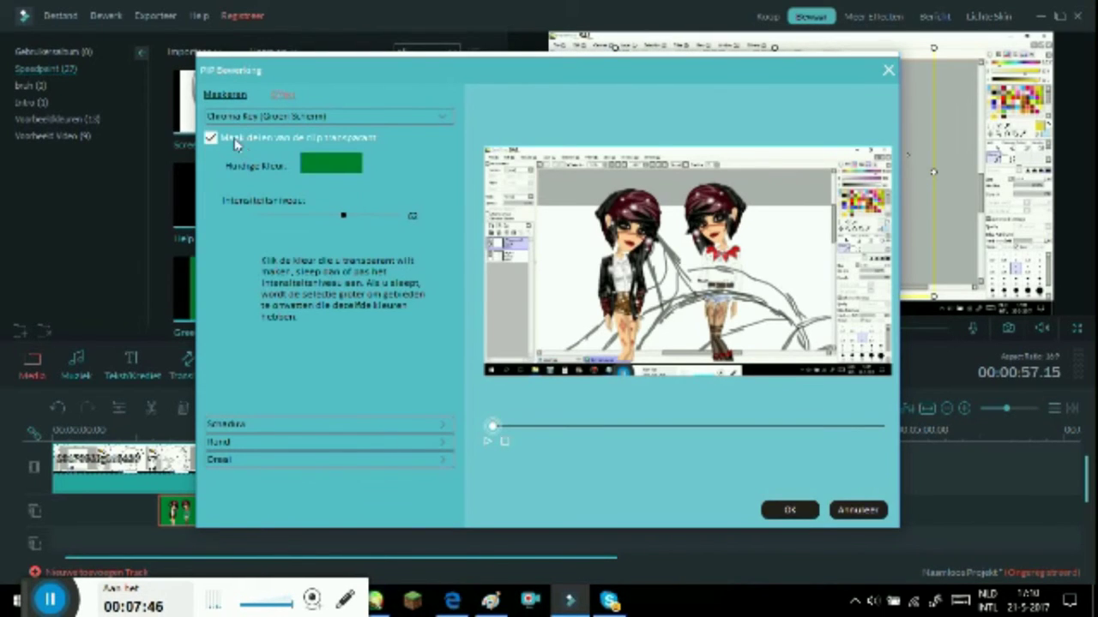
pyautogui.click(212, 137)
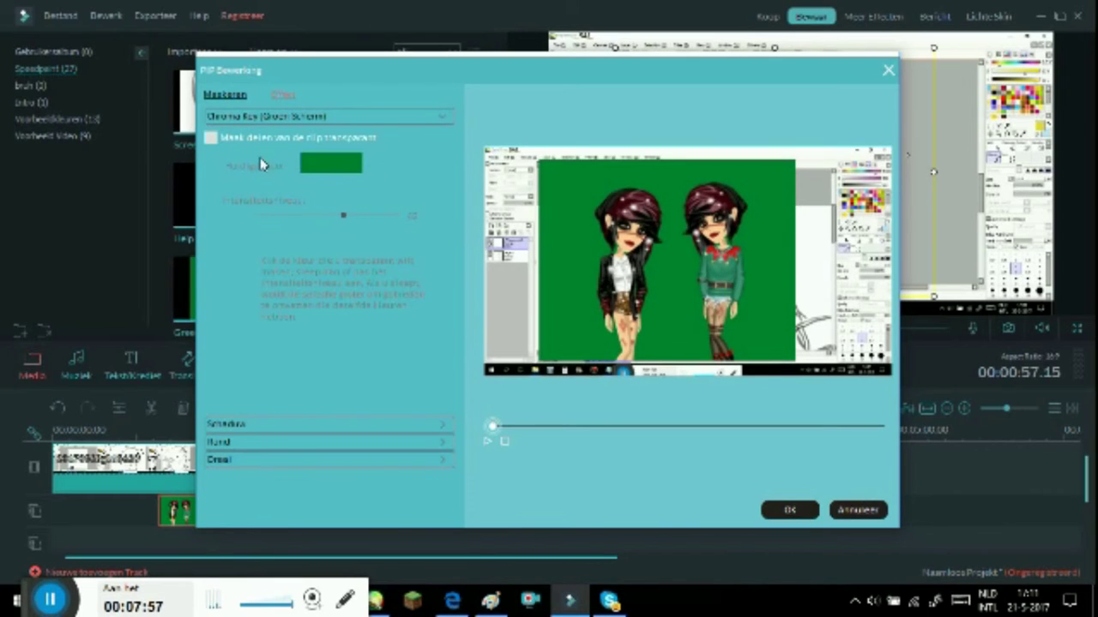
pyautogui.click(213, 138)
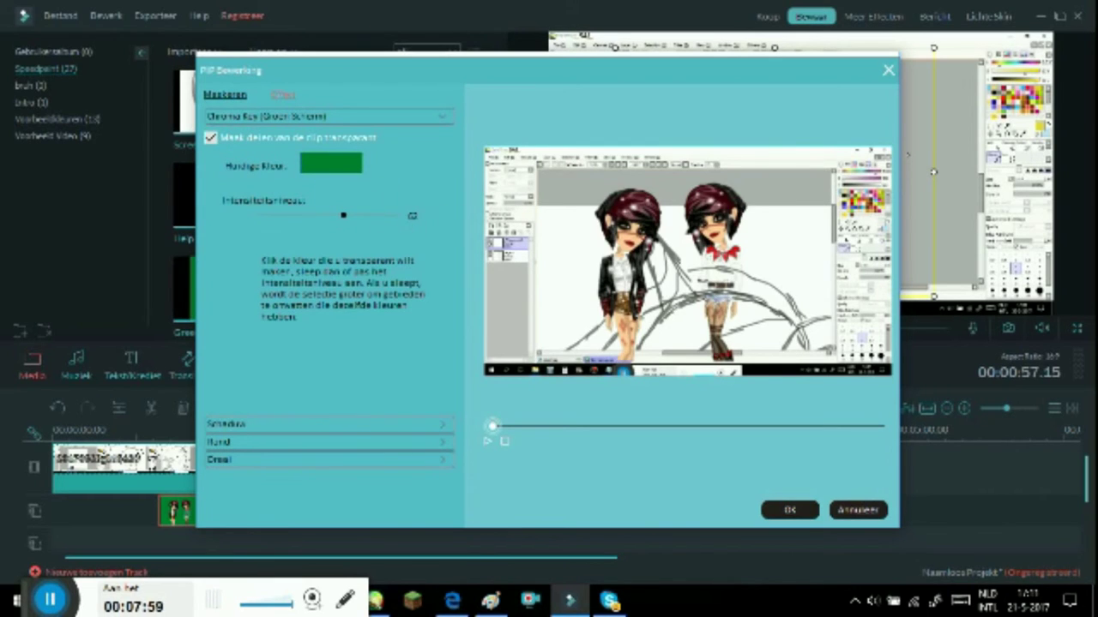
pyautogui.click(616, 205)
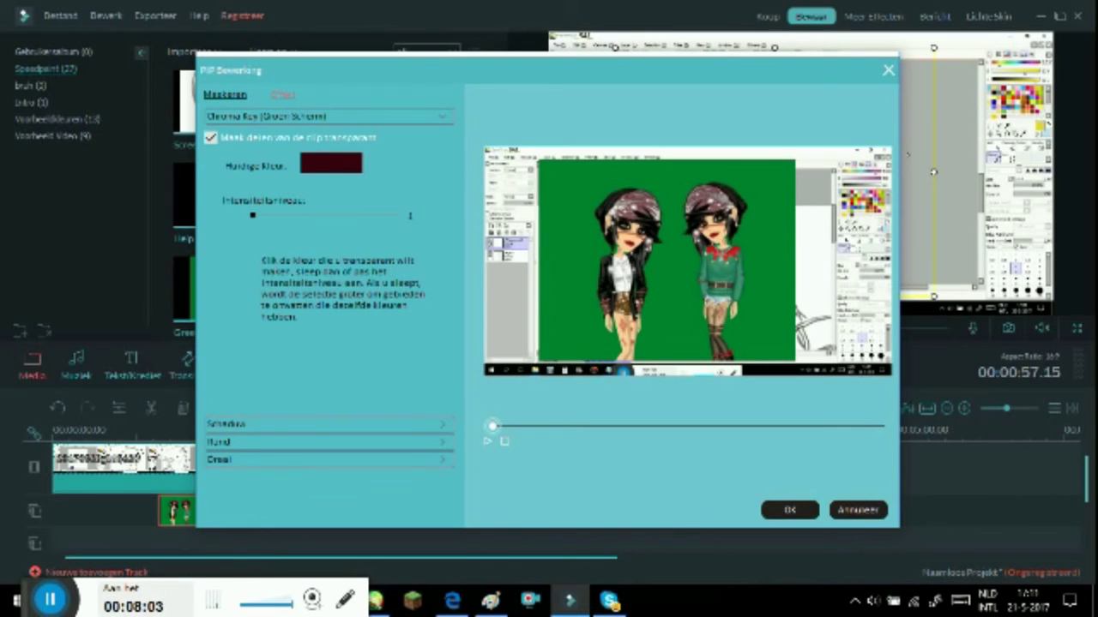
pyautogui.moveTo(254, 216)
pyautogui.mouseDown()
pyautogui.moveTo(409, 215)
pyautogui.moveTo(236, 215)
pyautogui.moveTo(294, 215)
pyautogui.moveTo(259, 216)
pyautogui.mouseUp()
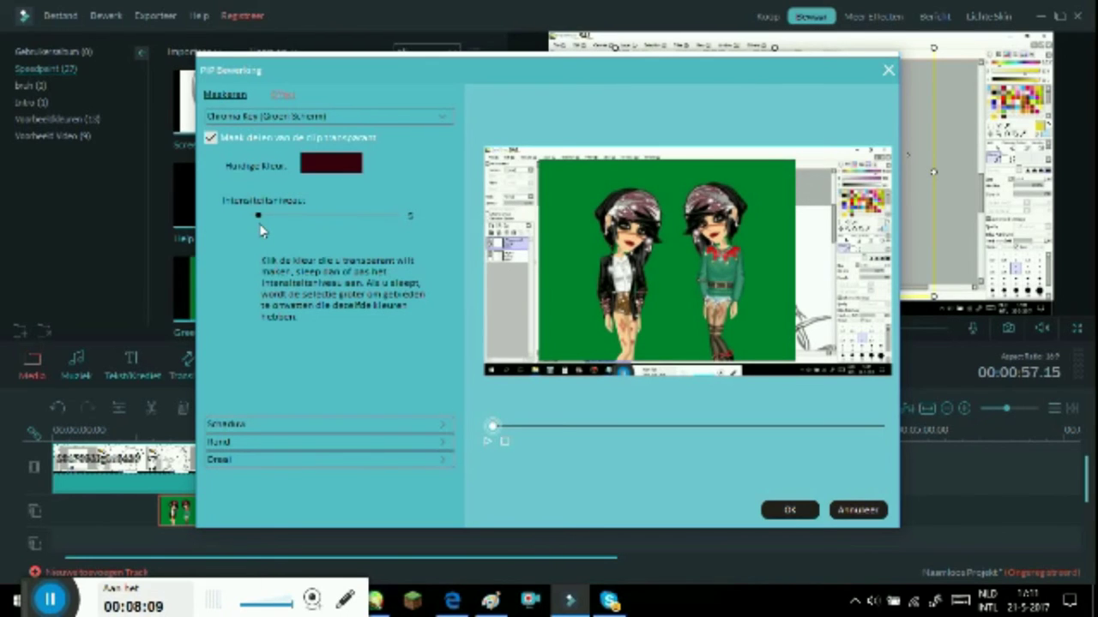
pyautogui.click(789, 510)
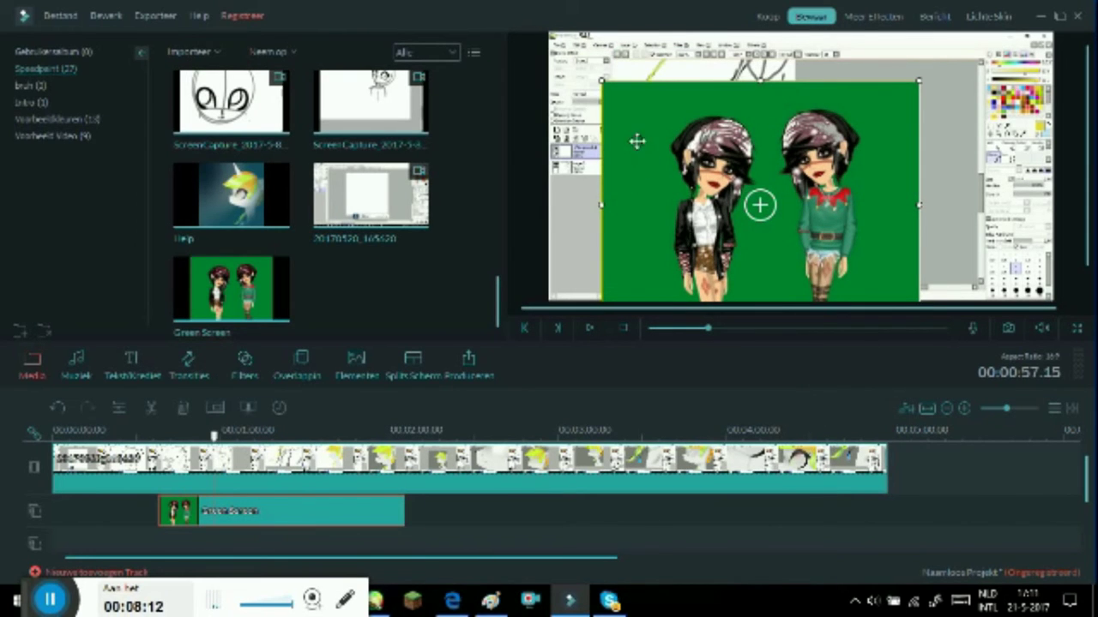